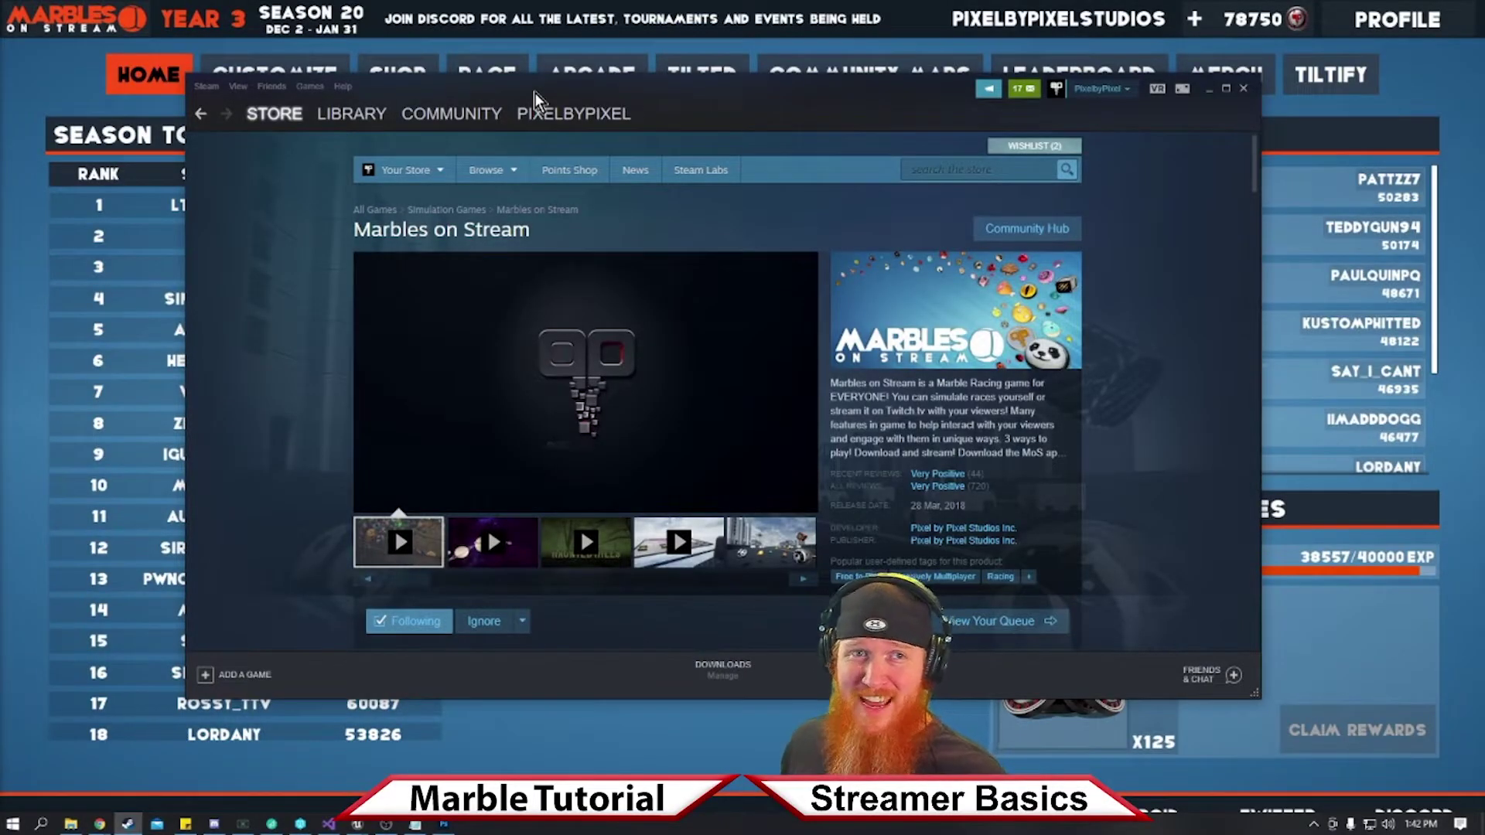
# - Minimize the Steam store window to reveal the Marbles on Stream home screen behind it
pyautogui.moveTo(405, 170)
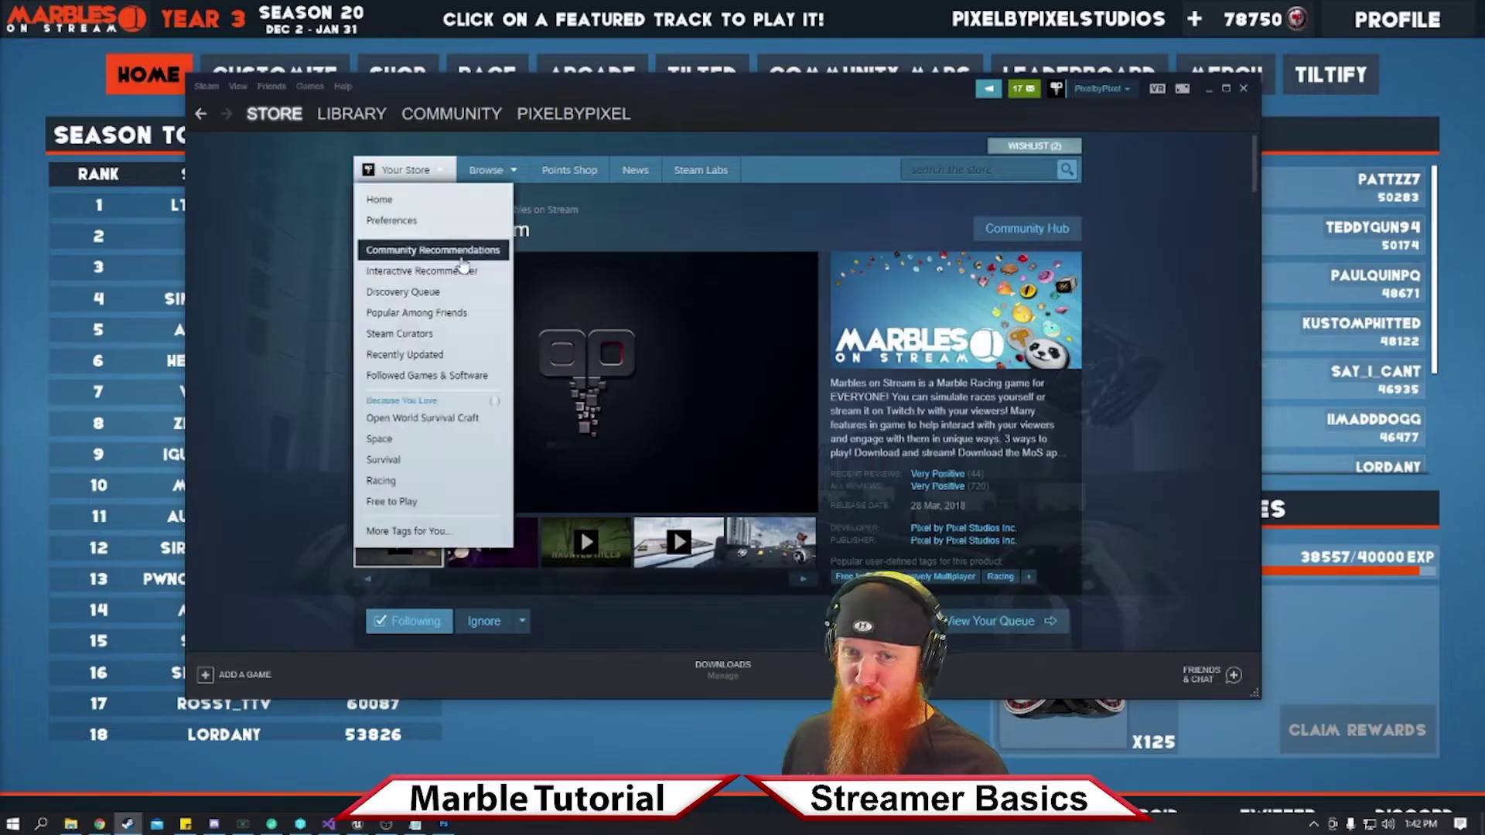
pyautogui.click(1210, 91)
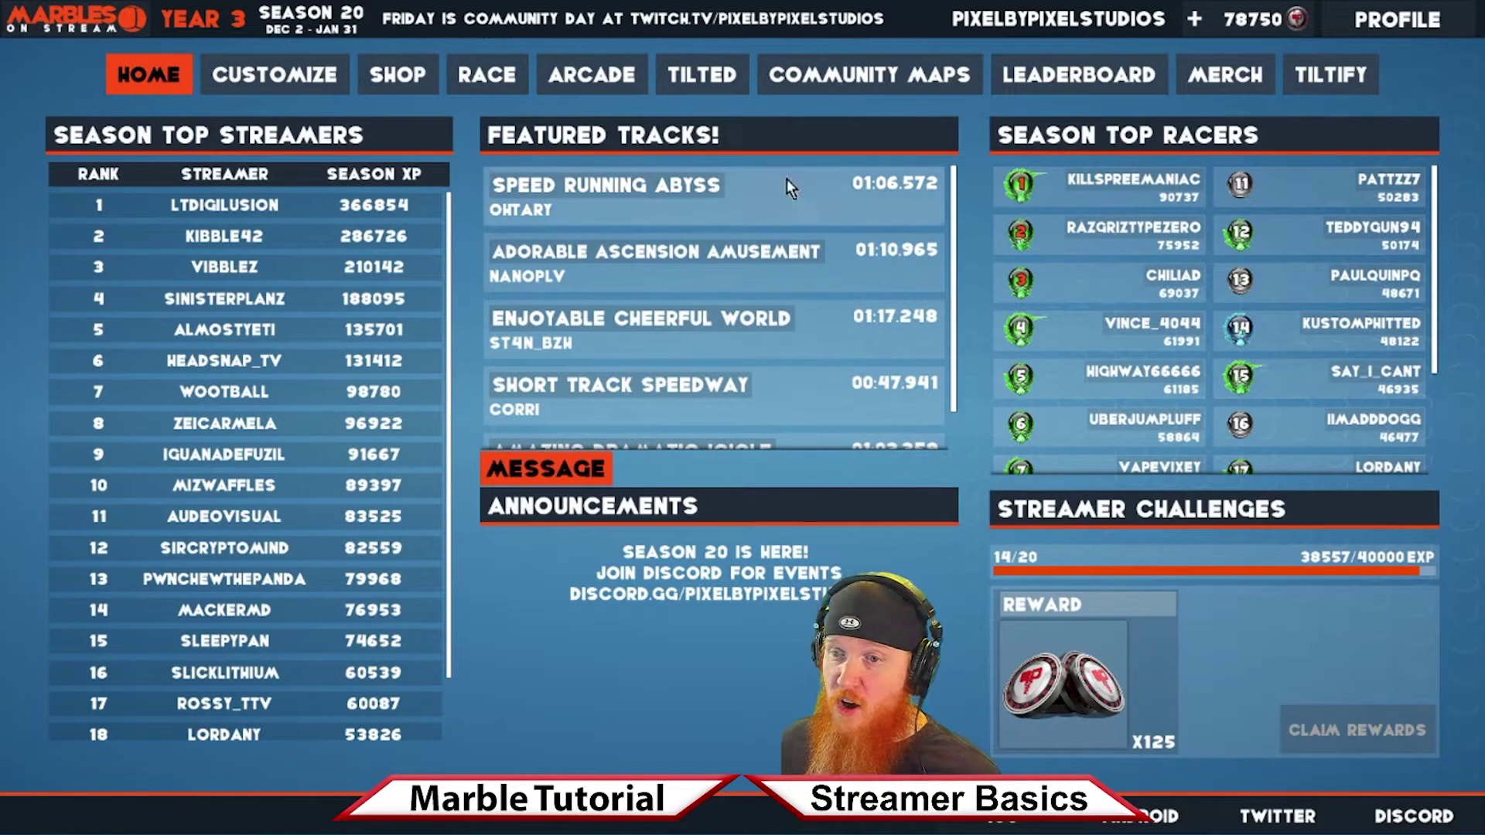
# - Select The Gauntlet 2 in the Race tab's Standard map list and scroll through the maps
pyautogui.click(474, 71)
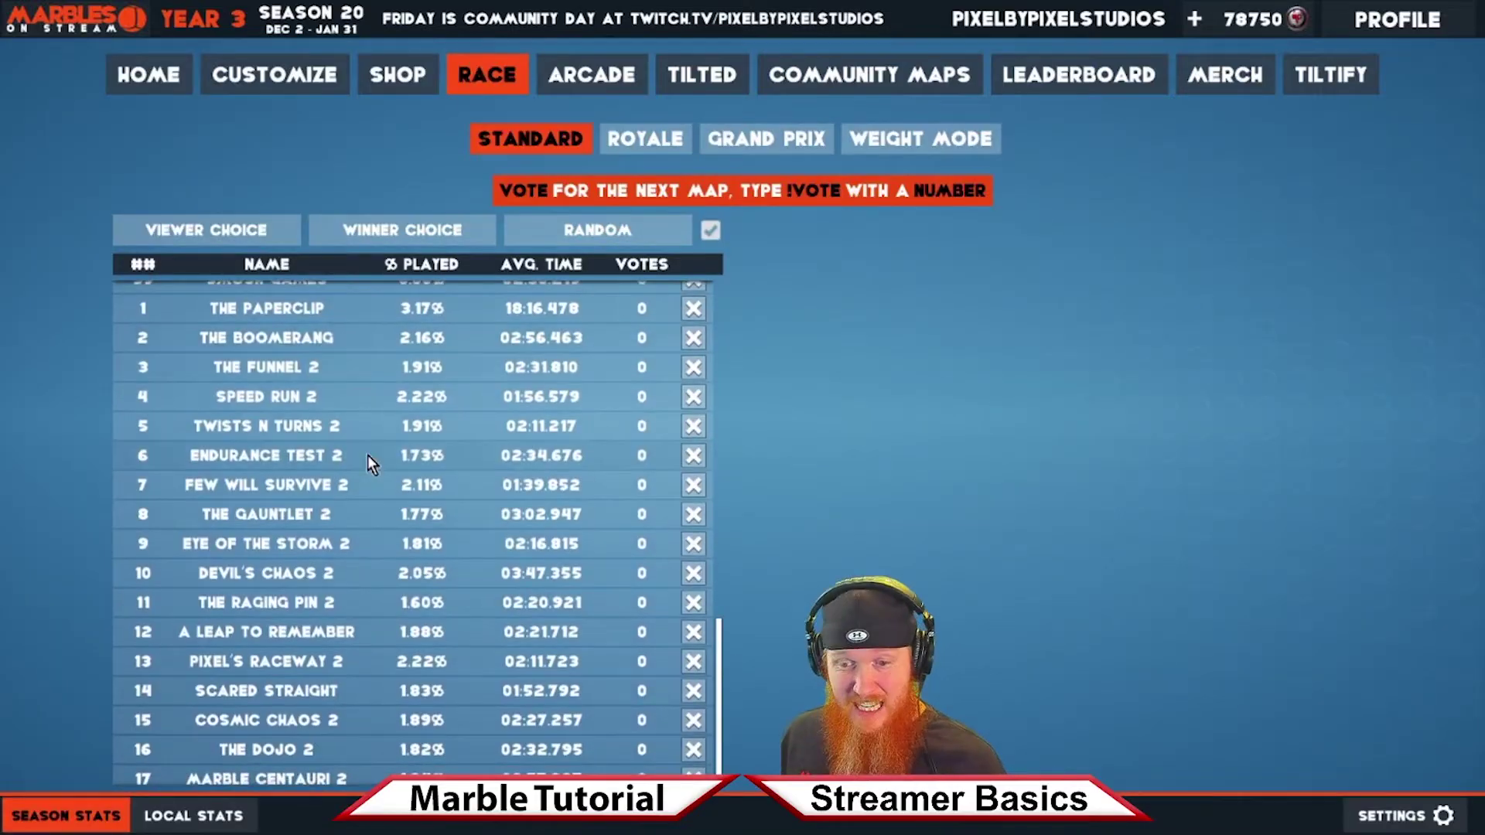
pyautogui.click(337, 512)
pyautogui.scroll(-2, 414, 526)
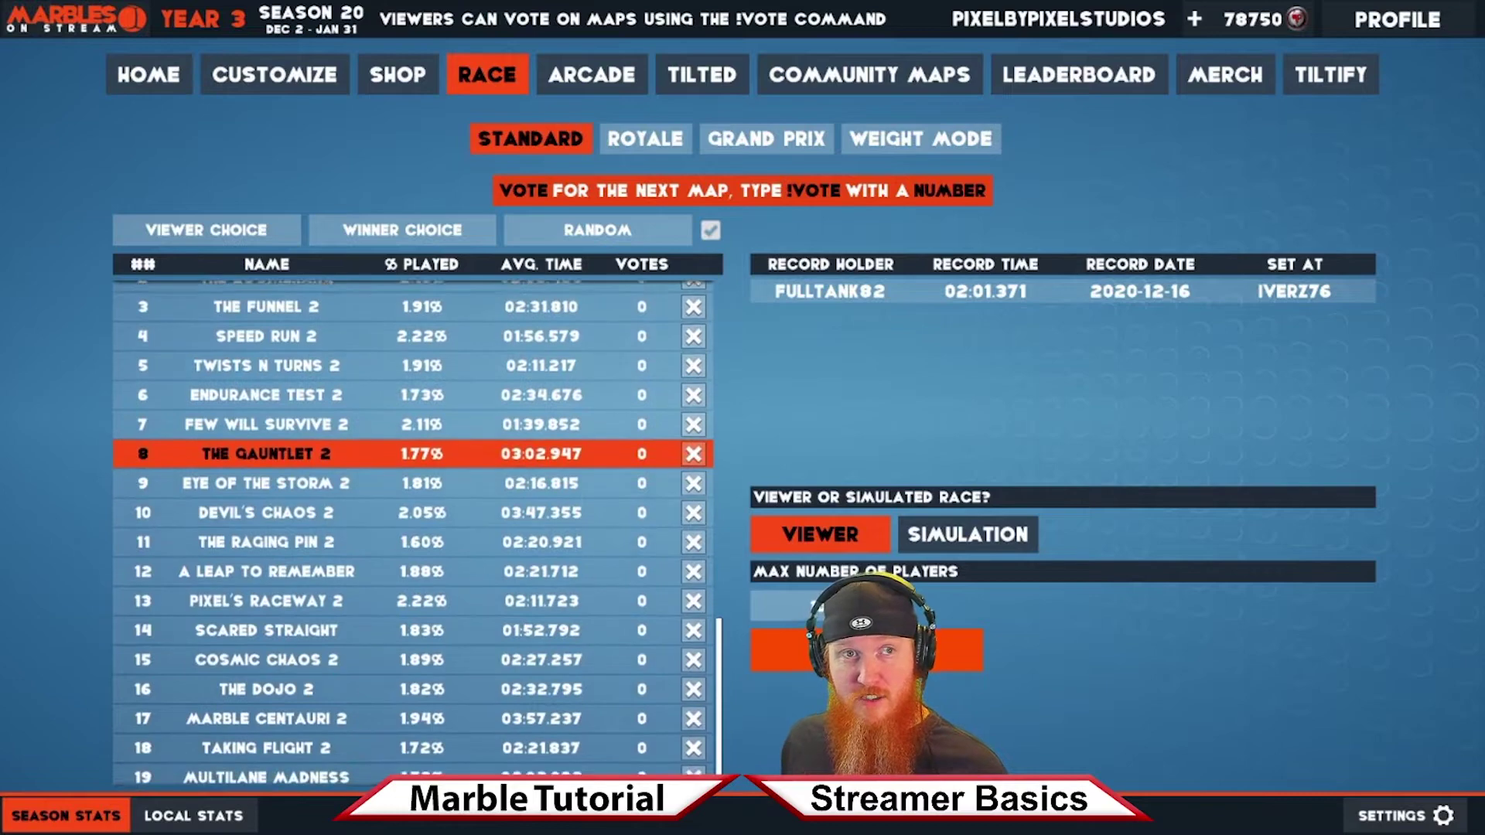
pyautogui.scroll(-2, 414, 526)
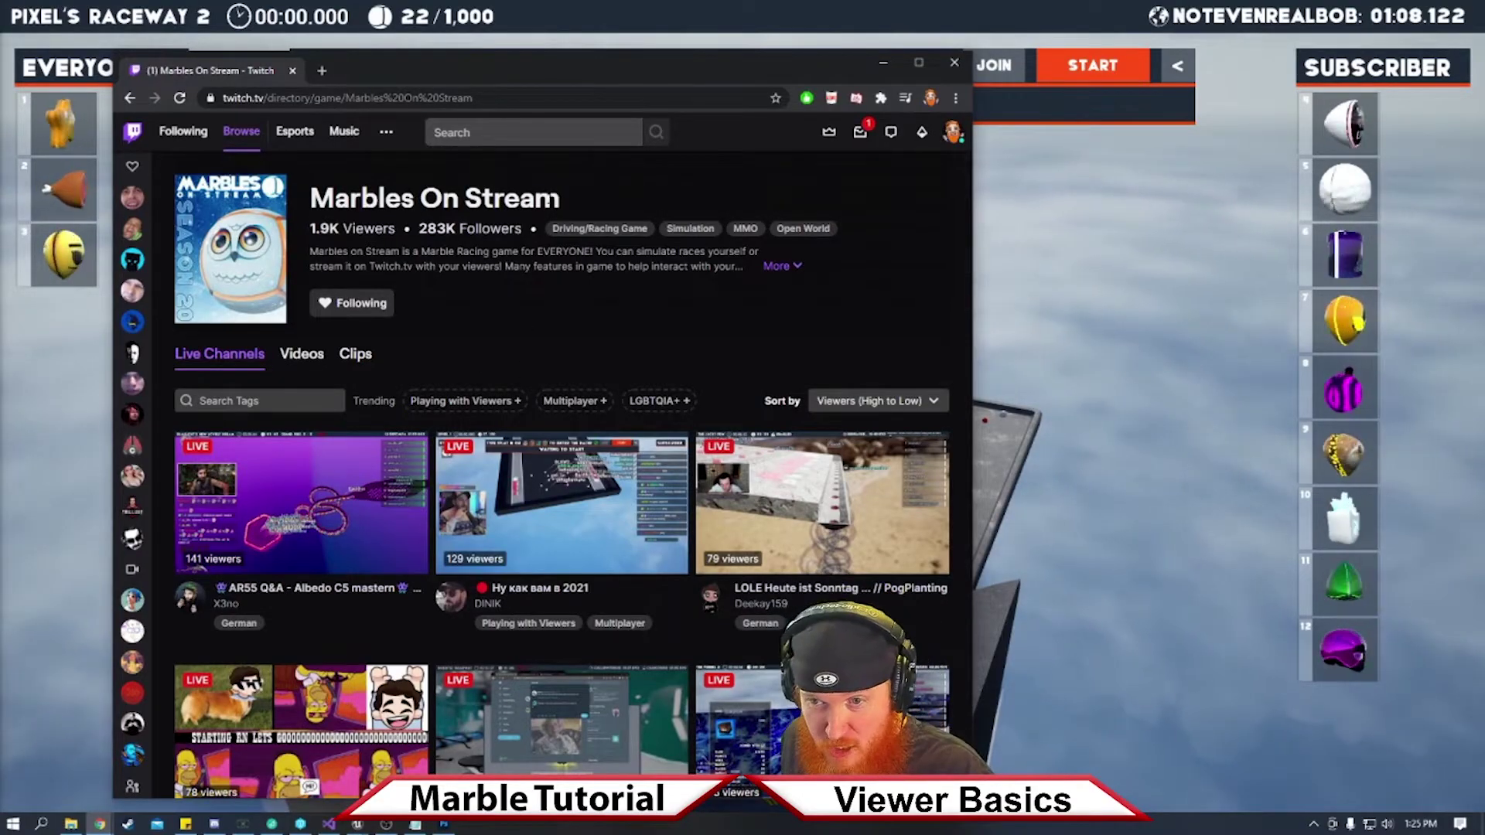
# - Open the PixelbyPixelStudios live stream from the Marbles On Stream Twitch directory
pyautogui.scroll(-10, 433, 209)
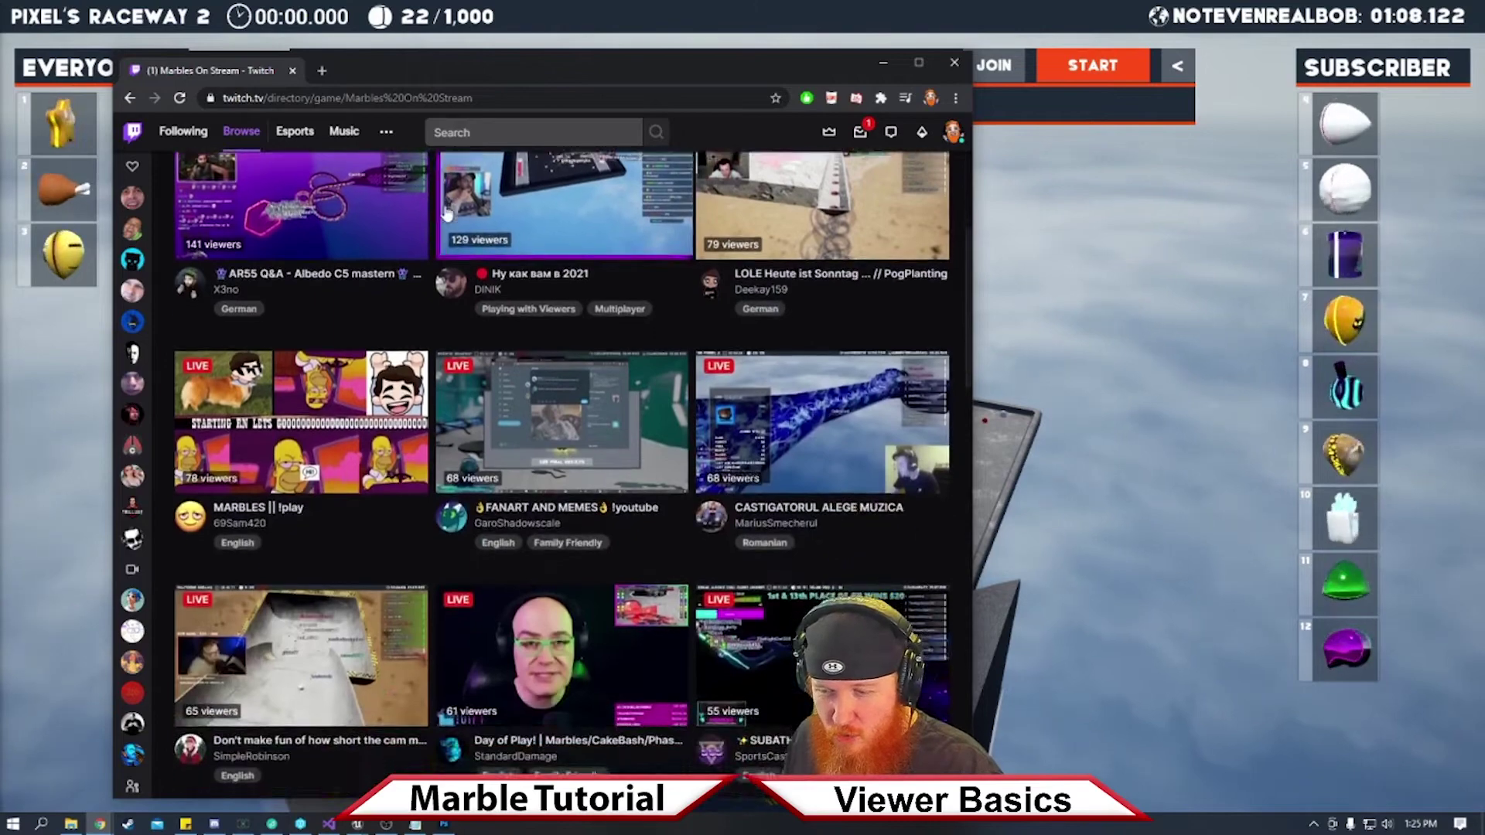
pyautogui.scroll(-7, 451, 214)
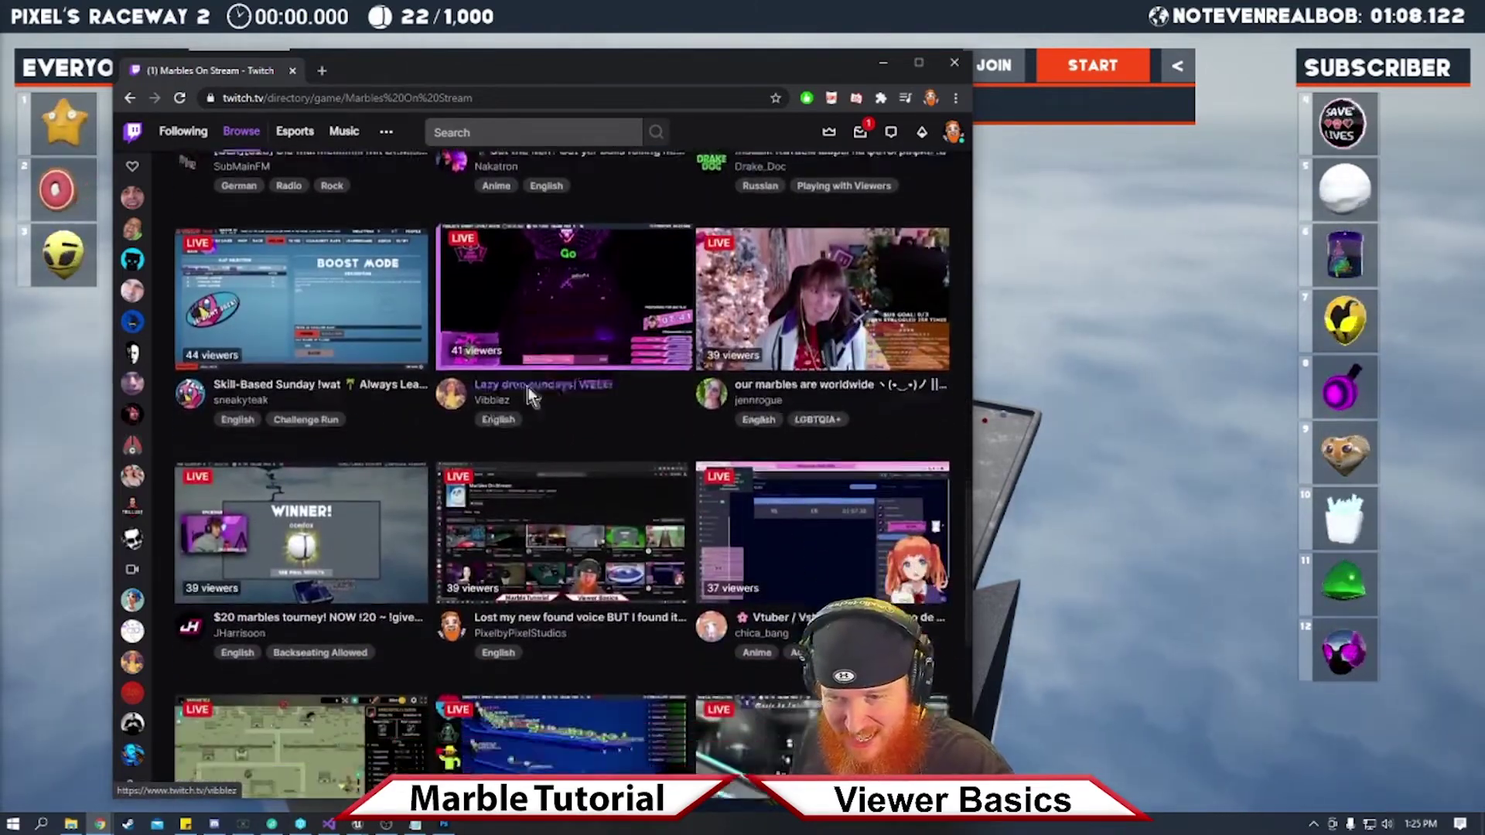
pyautogui.scroll(-3, 531, 396)
pyautogui.click(579, 366)
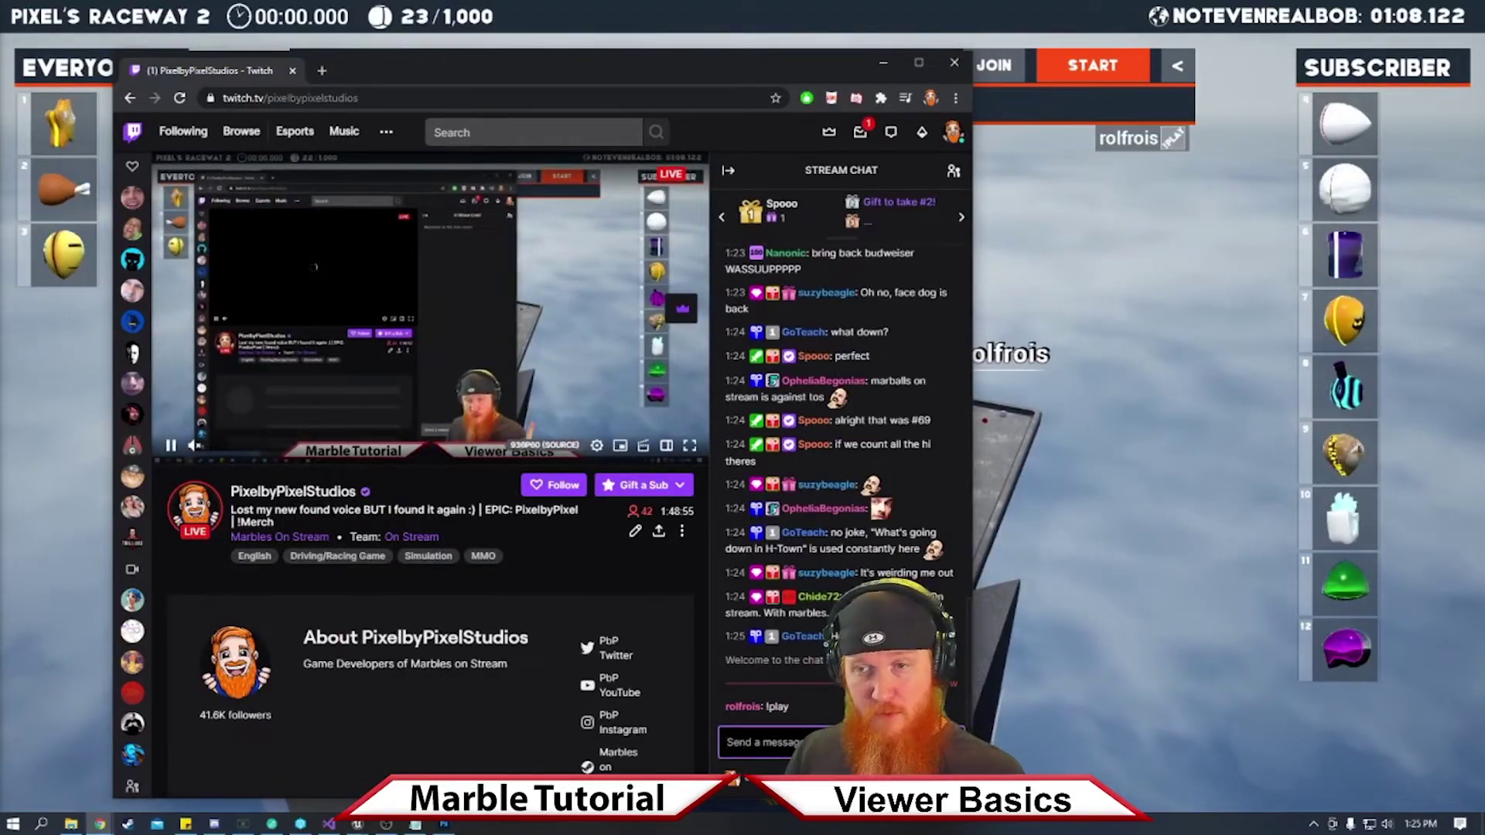
# - Send !play in the stream chat to join the race, then close the browser
pyautogui.moveTo(689, 67); pyautogui.dragTo(732, 86)
pyautogui.click(805, 762)
pyautogui.write('!pl')
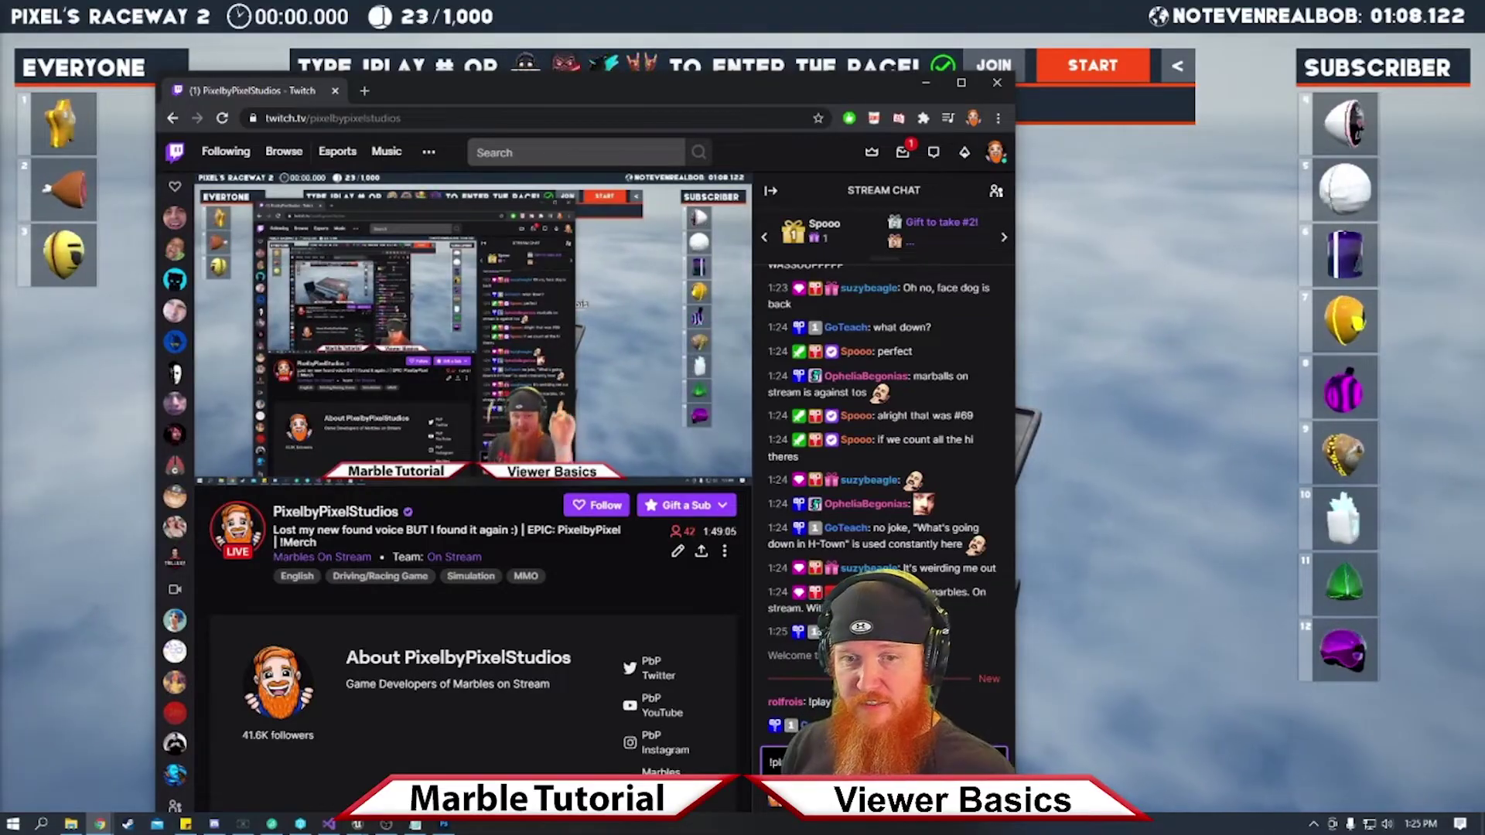
pyautogui.press('Return')
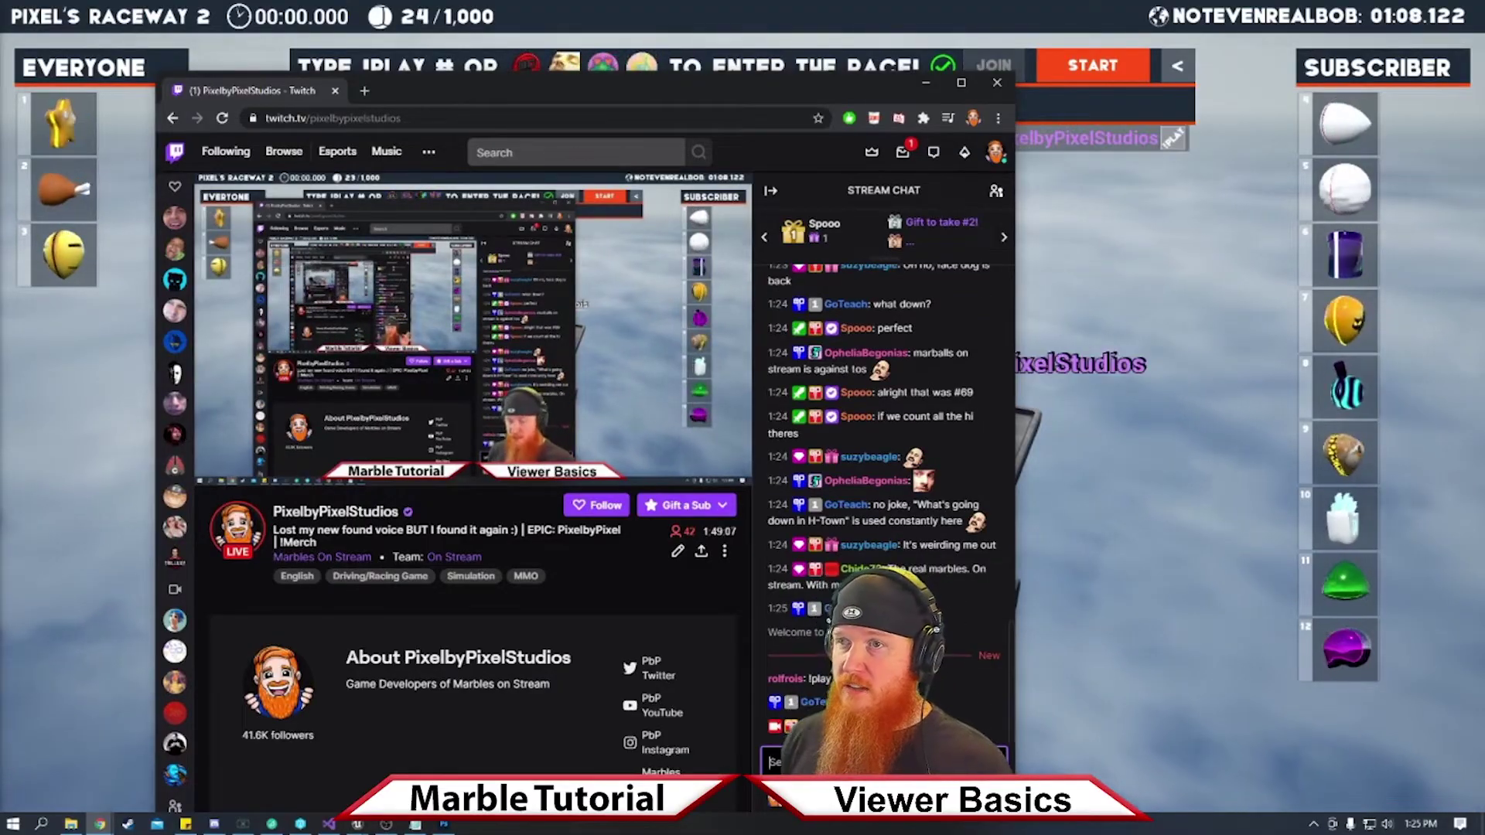
pyautogui.click(996, 80)
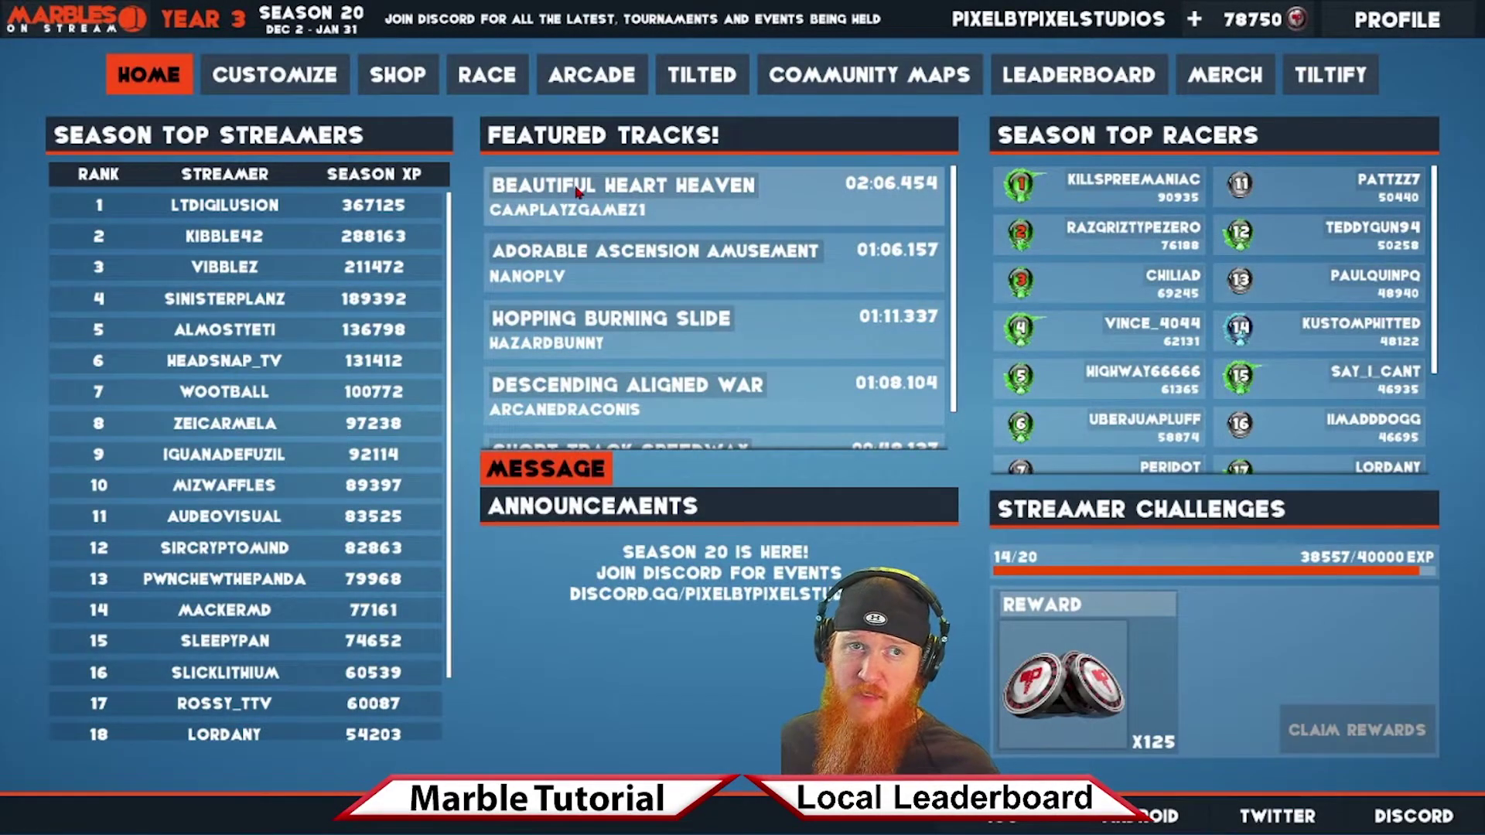
# - Add a Local leaderboard session named 'Whatever you want' and tick its Enable and View boxes
pyautogui.click(1059, 81)
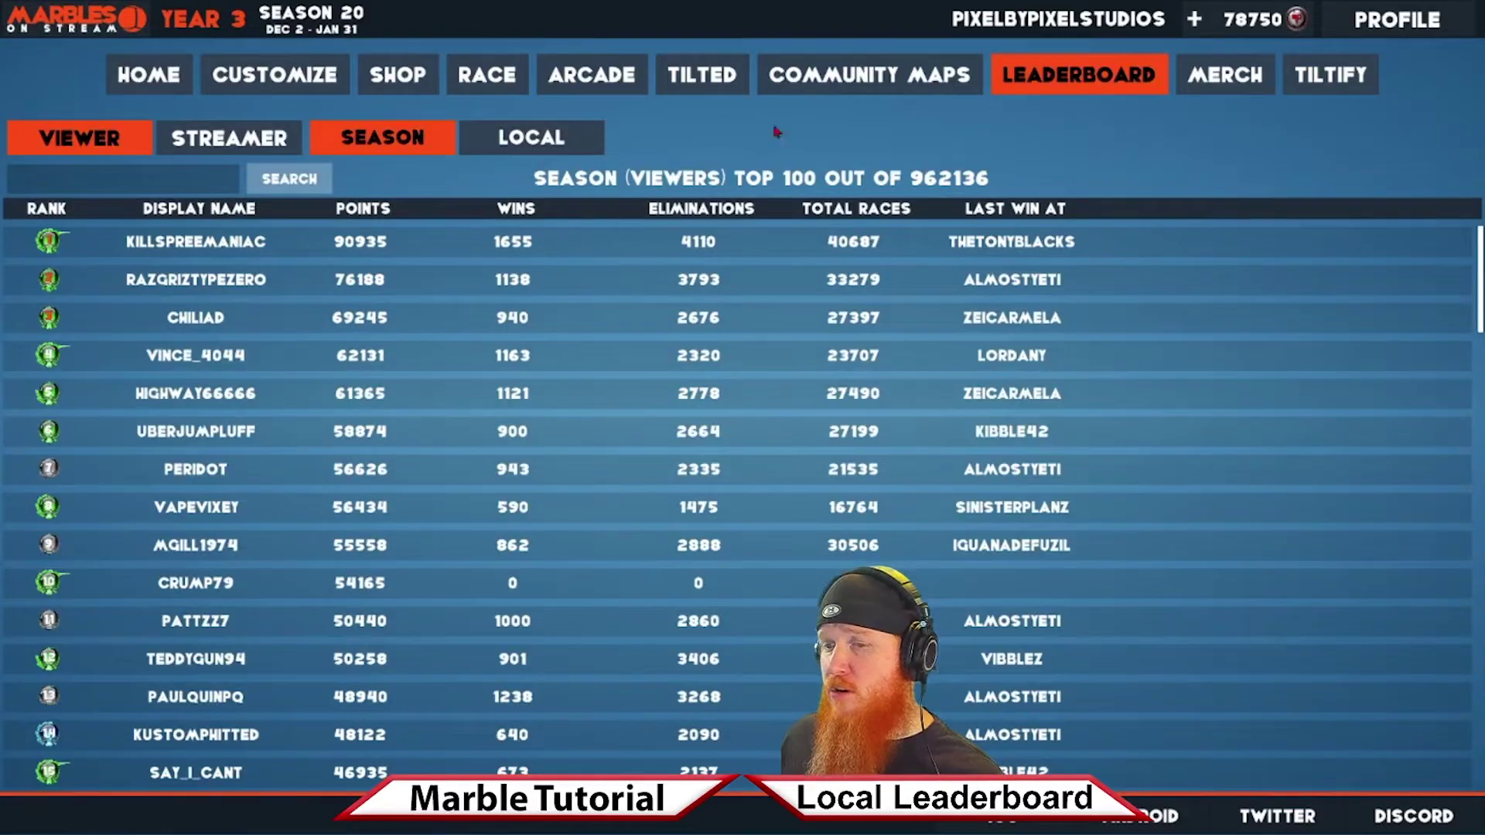
pyautogui.click(534, 142)
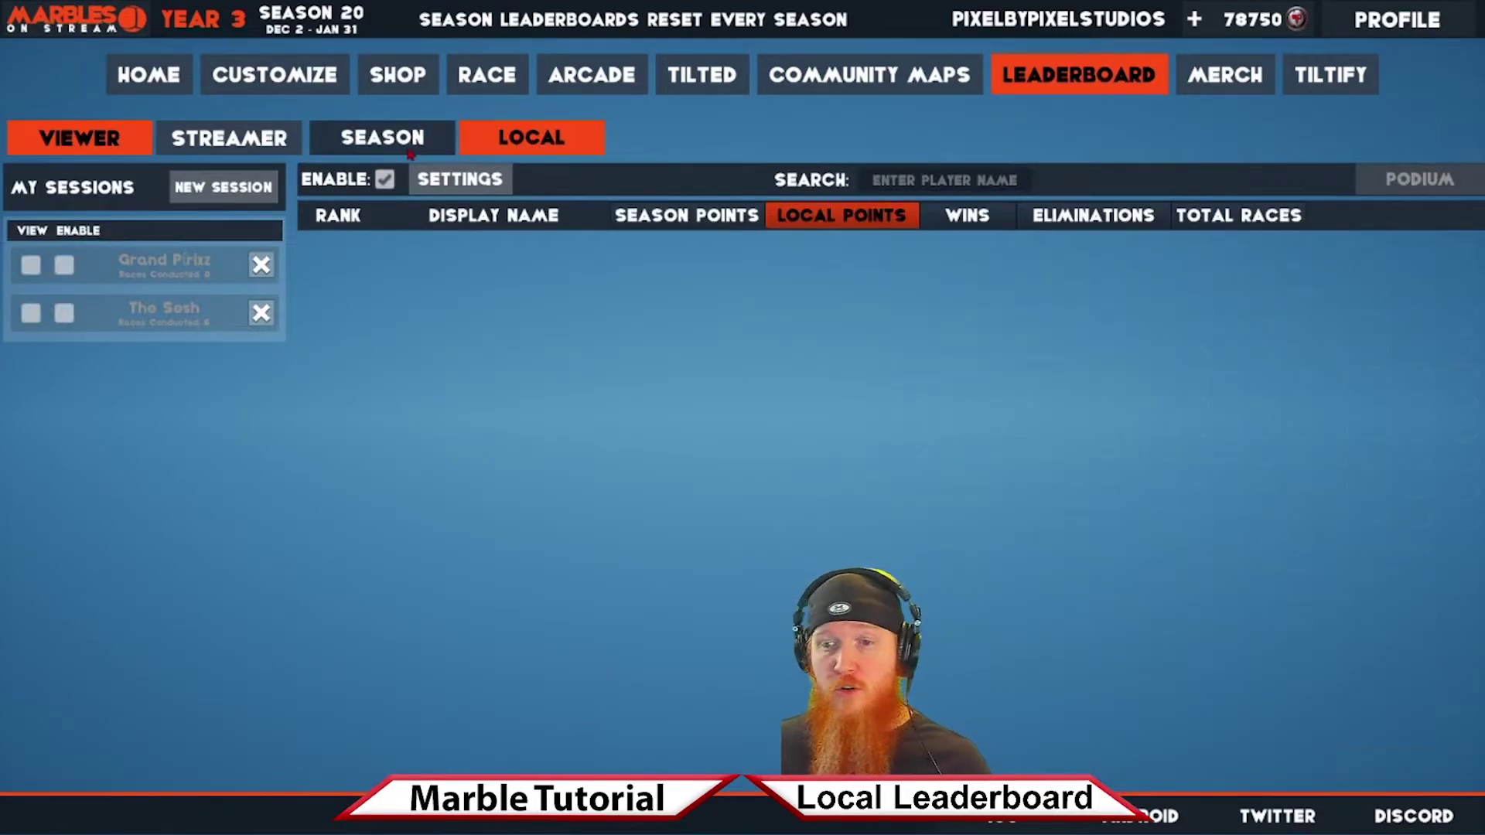
pyautogui.click(224, 187)
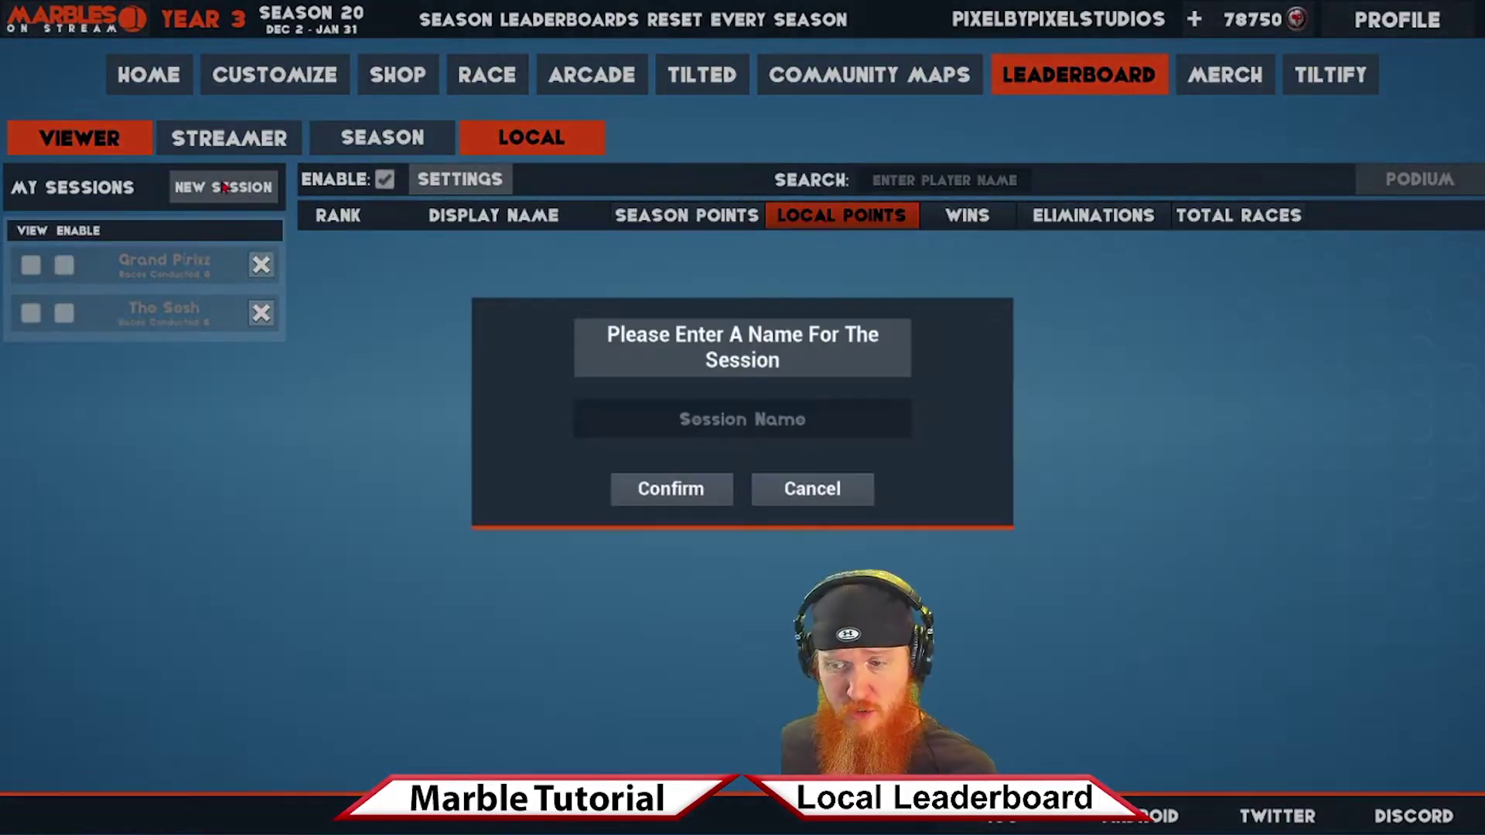
pyautogui.click(782, 425)
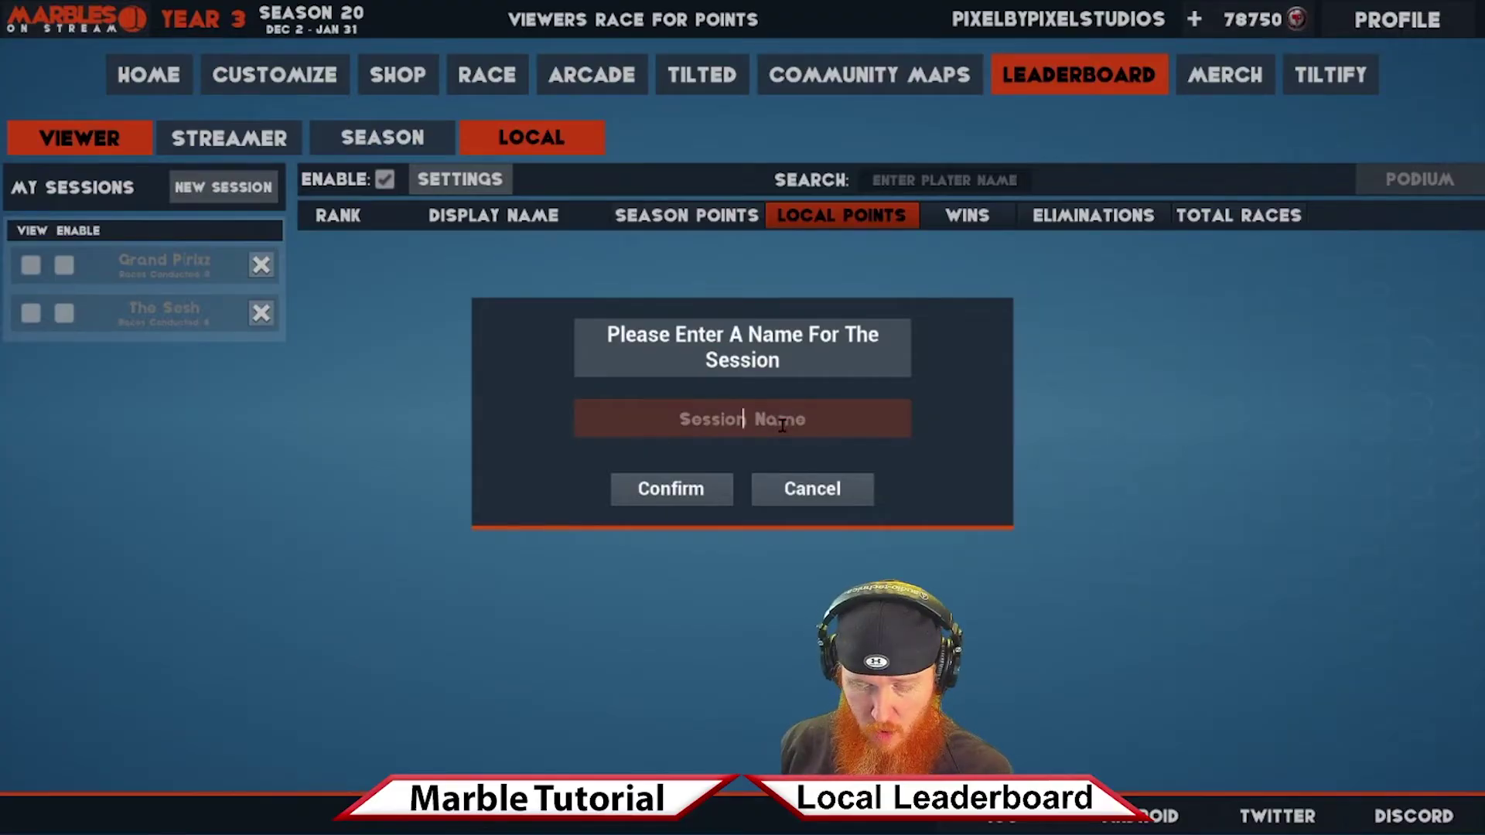
pyautogui.write('Whatever you want')
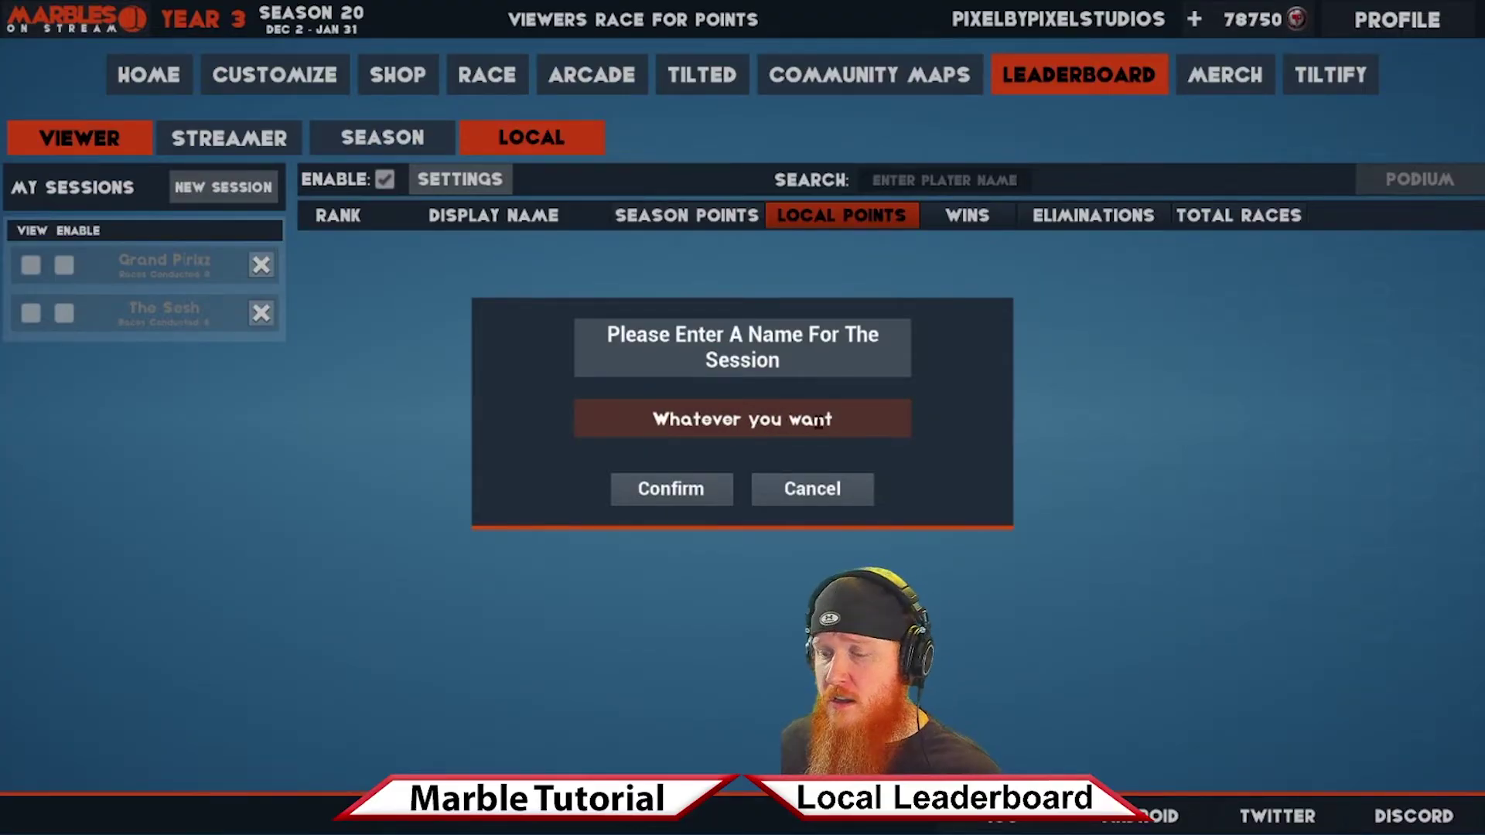
pyautogui.click(700, 489)
pyautogui.click(62, 261)
pyautogui.click(27, 262)
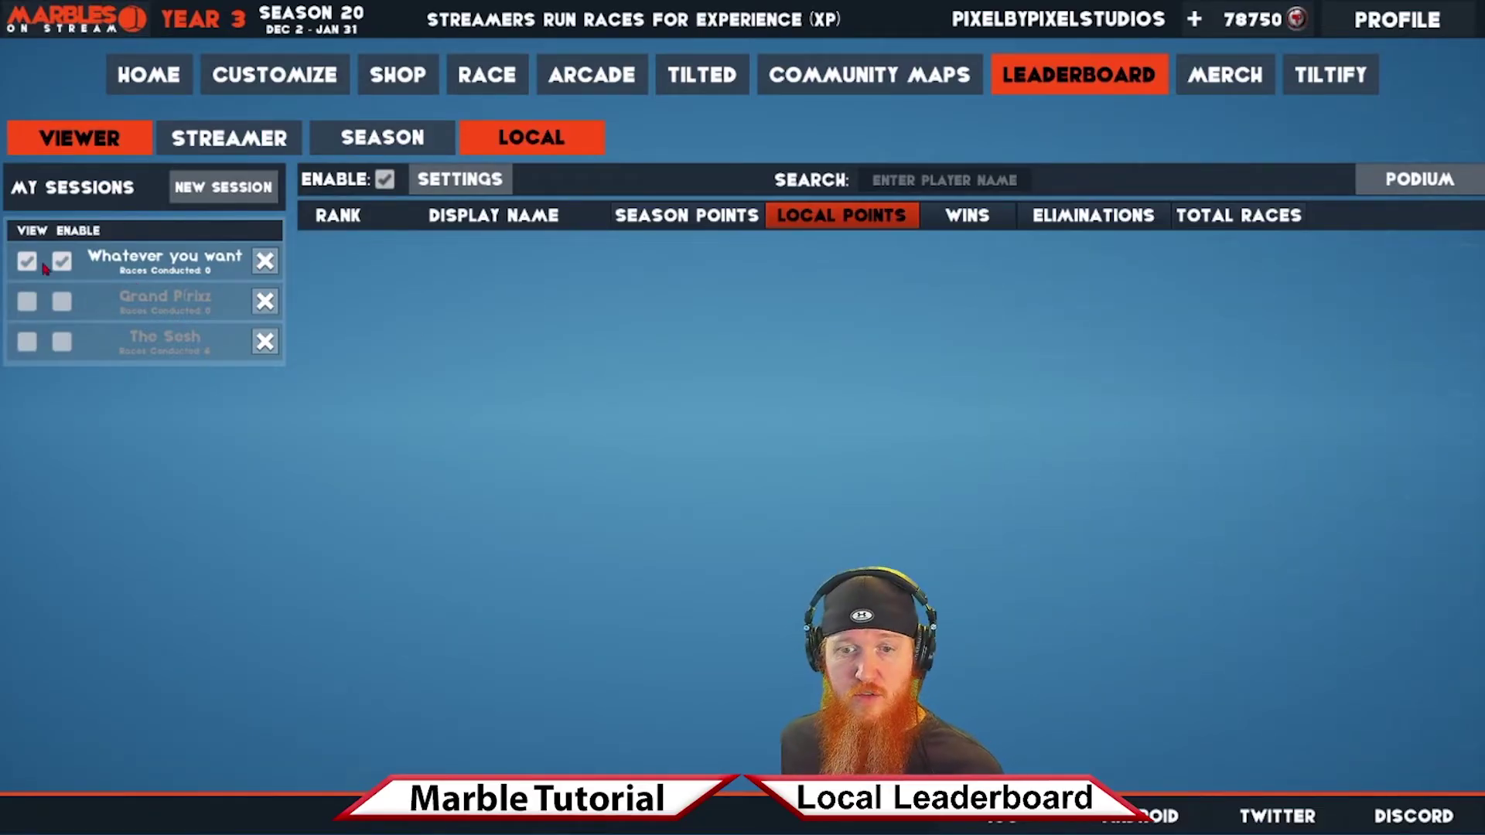
# - In leaderboard settings, choose point set 2 and add seven scoring positions
pyautogui.click(456, 180)
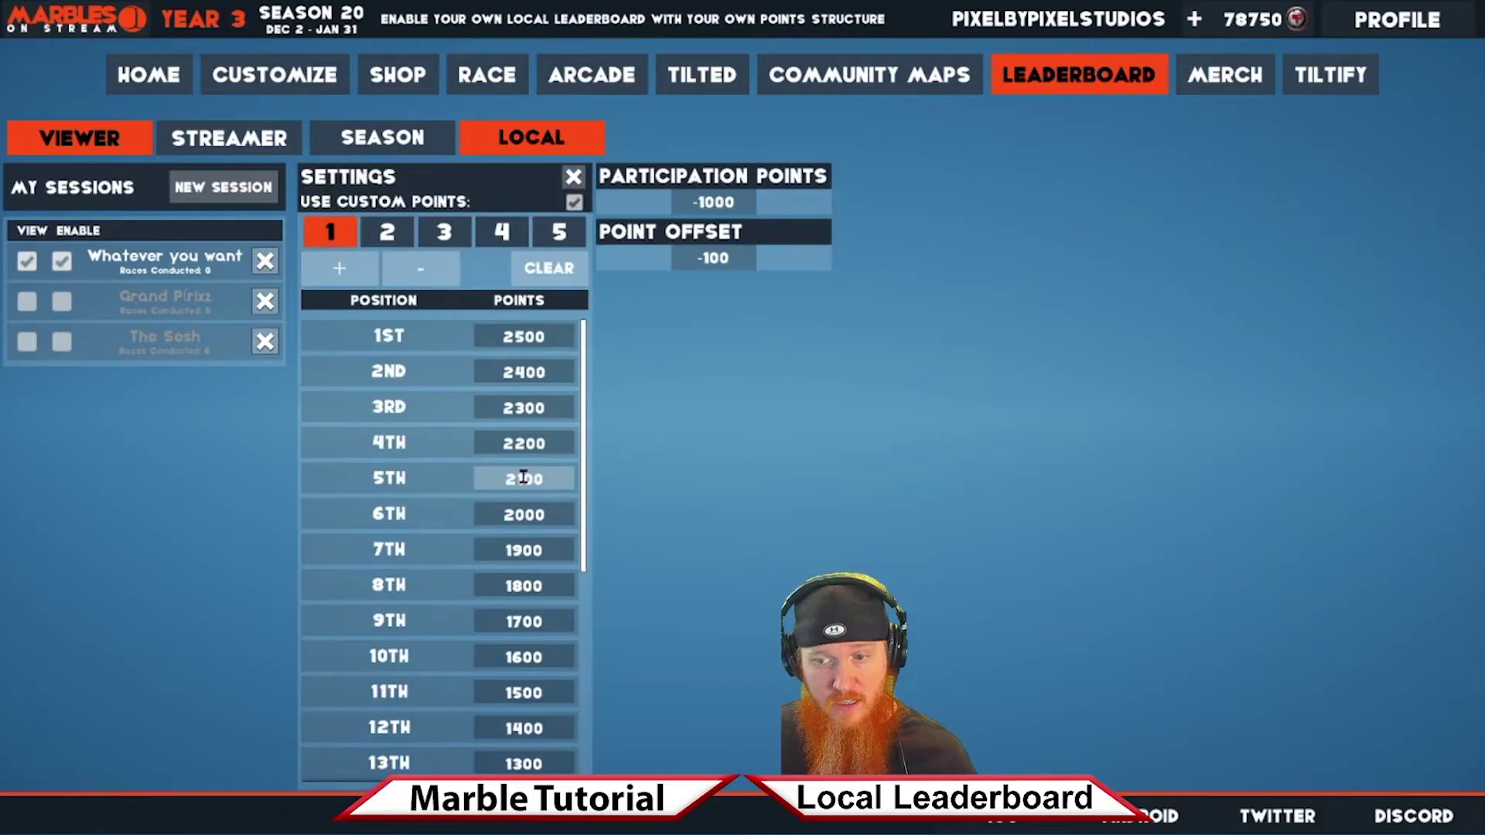
pyautogui.scroll(-1, 583, 334)
pyautogui.click(403, 231)
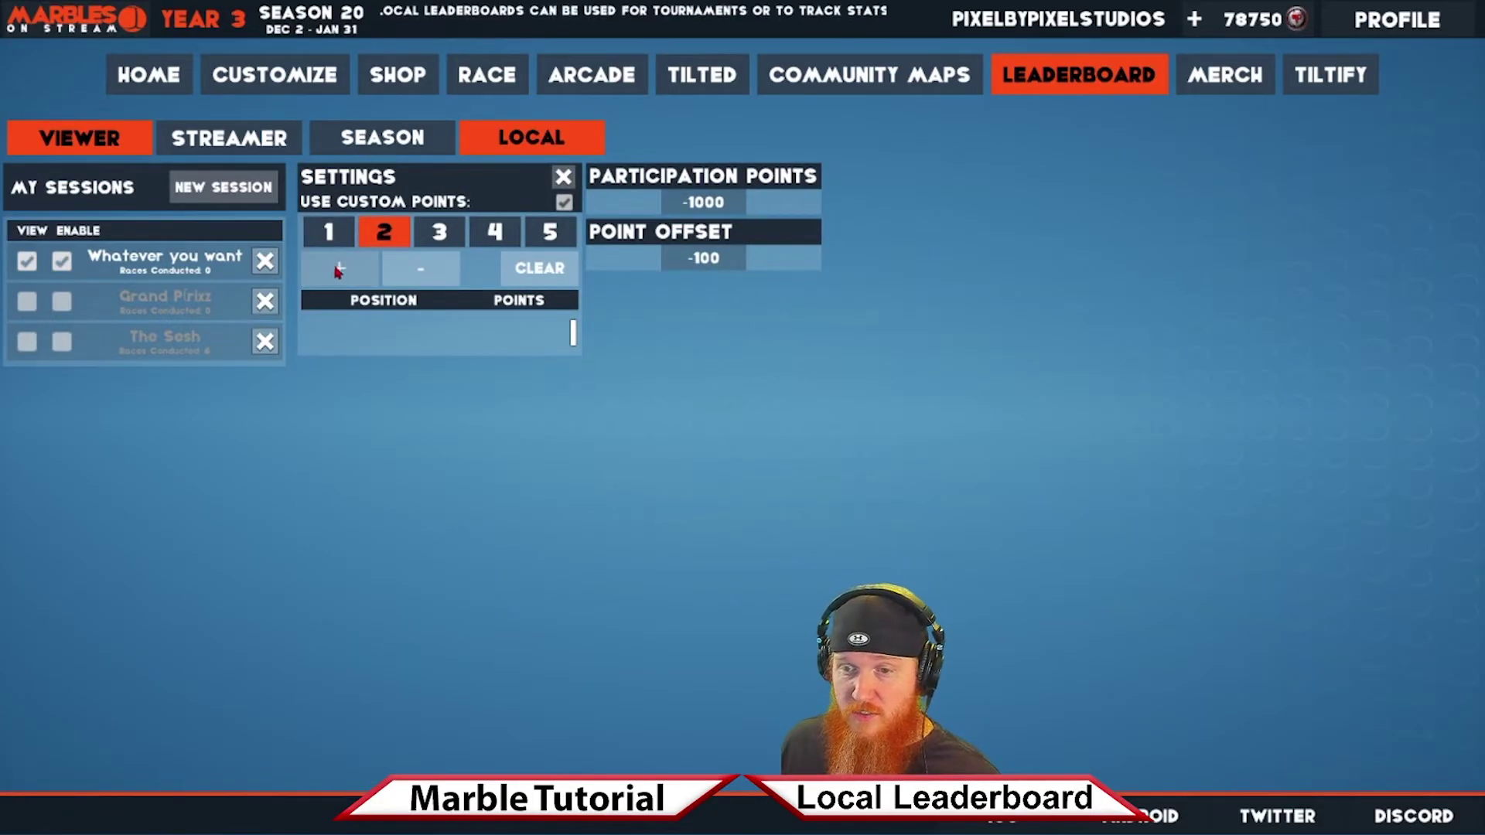
pyautogui.click(340, 272)
pyautogui.click(341, 270)
pyautogui.click(340, 271)
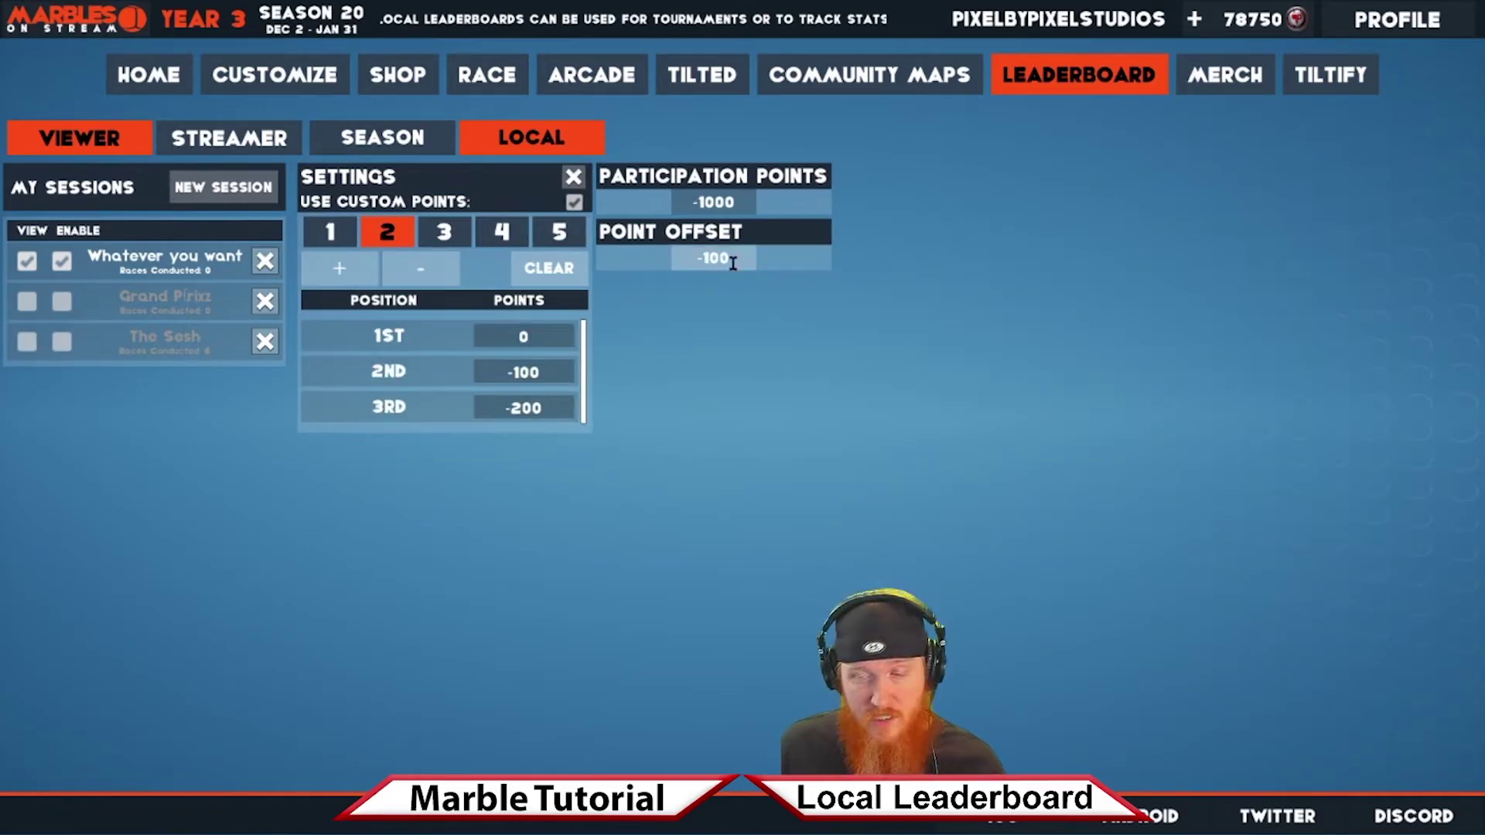
pyautogui.click(340, 269)
pyautogui.click(340, 268)
pyautogui.click(340, 268)
pyautogui.click(340, 268)
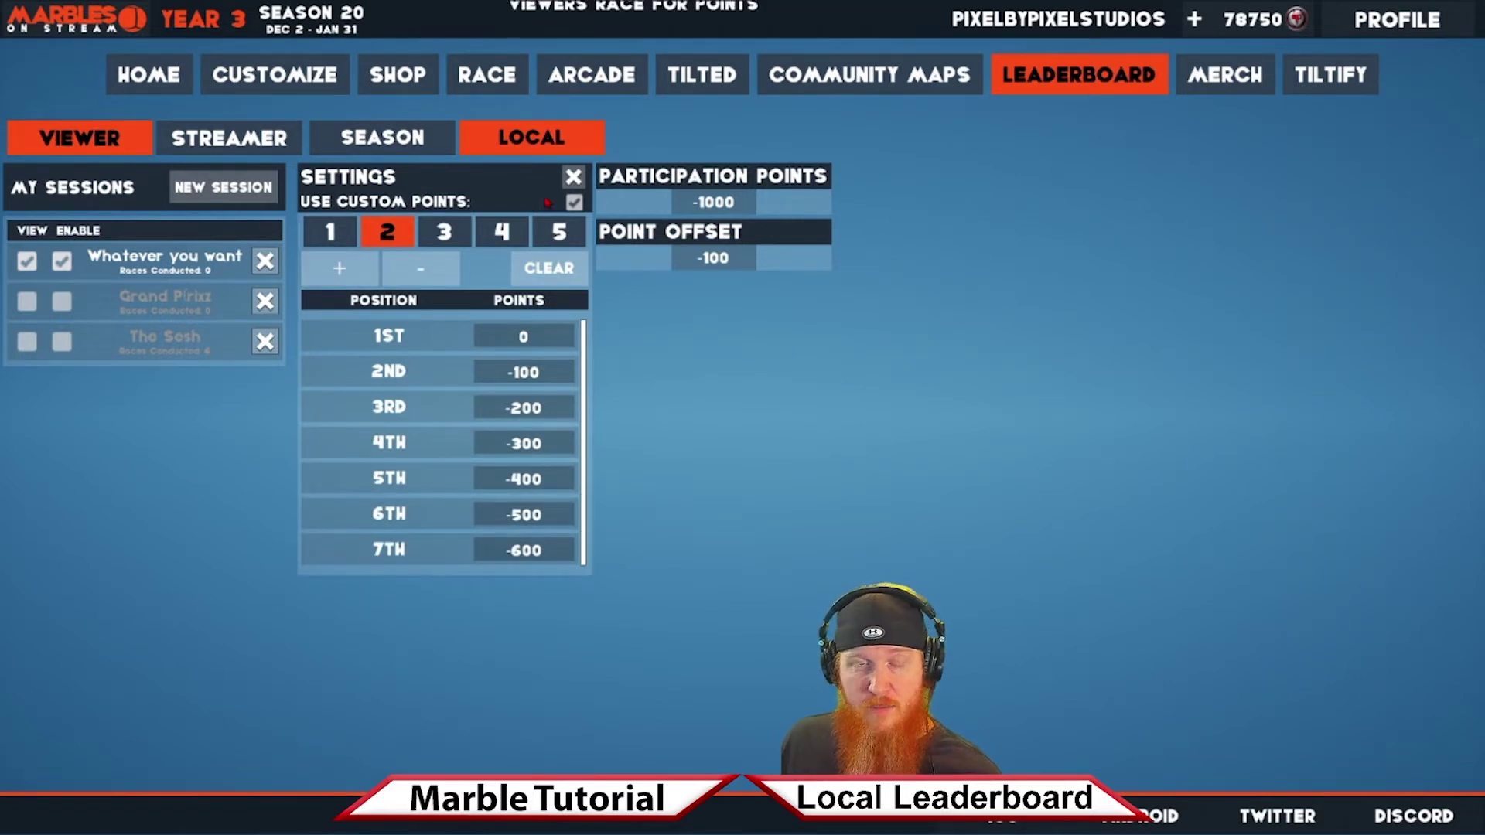
# - Toggle Use Custom Points off and back on, then view the Season viewer leaderboard
pyautogui.click(574, 204)
pyautogui.click(573, 203)
pyautogui.click(383, 138)
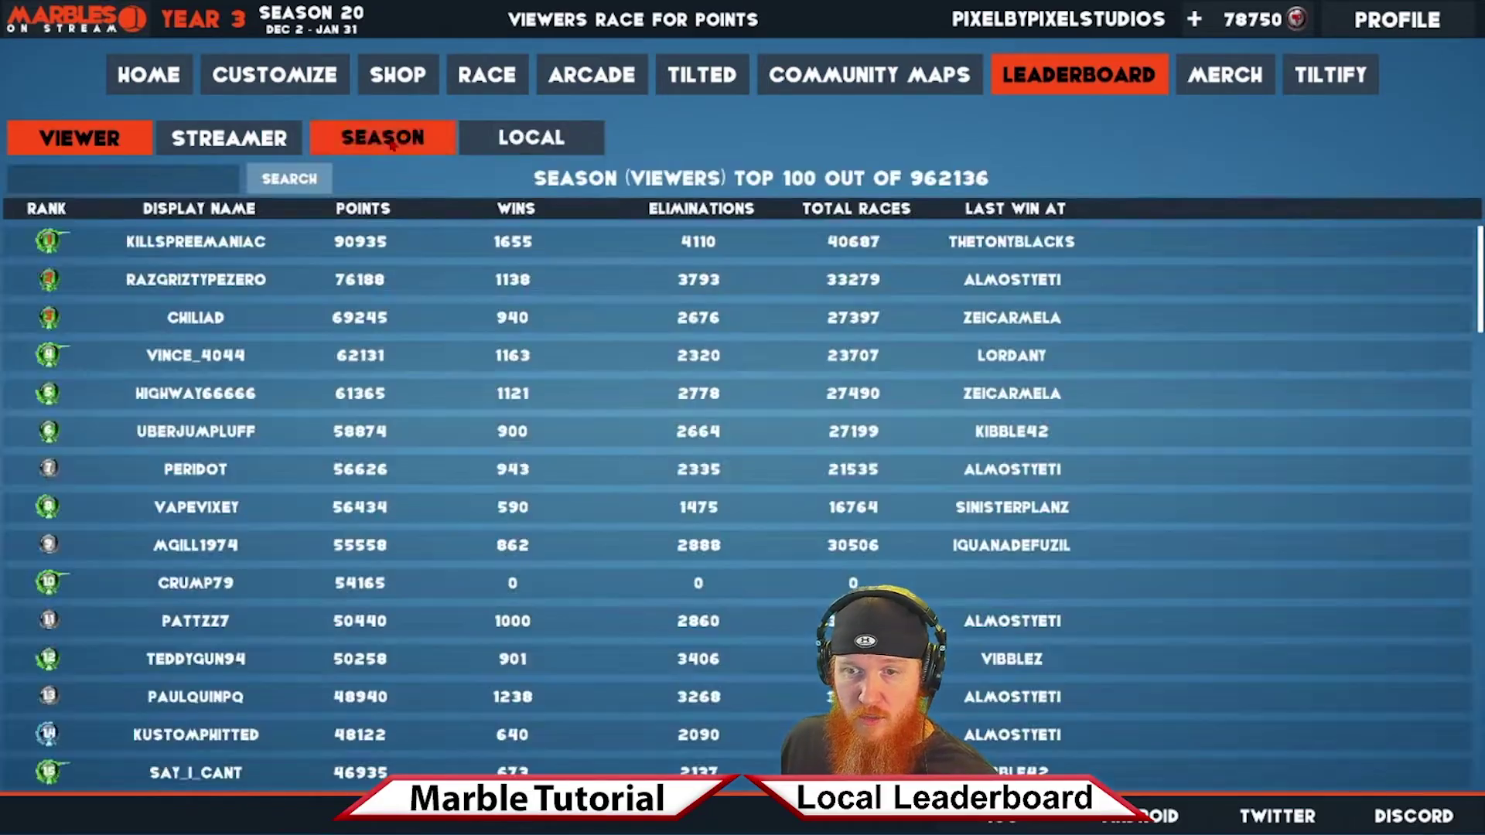
# - On Local leaderboards, disable 'Whatever you want' and enable Grand Pirixz and The Sosh sessions
pyautogui.click(531, 138)
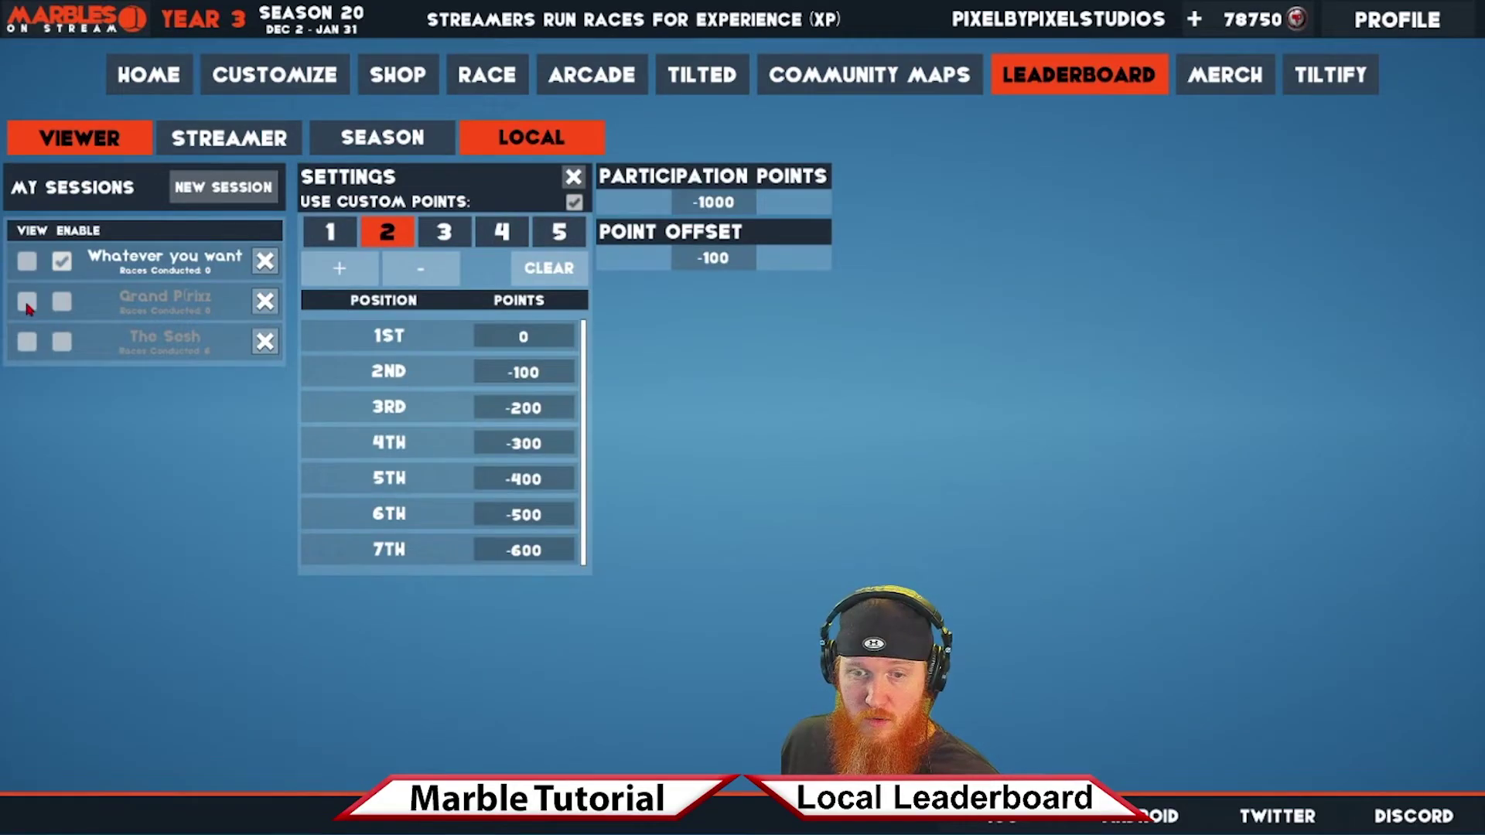
pyautogui.click(572, 177)
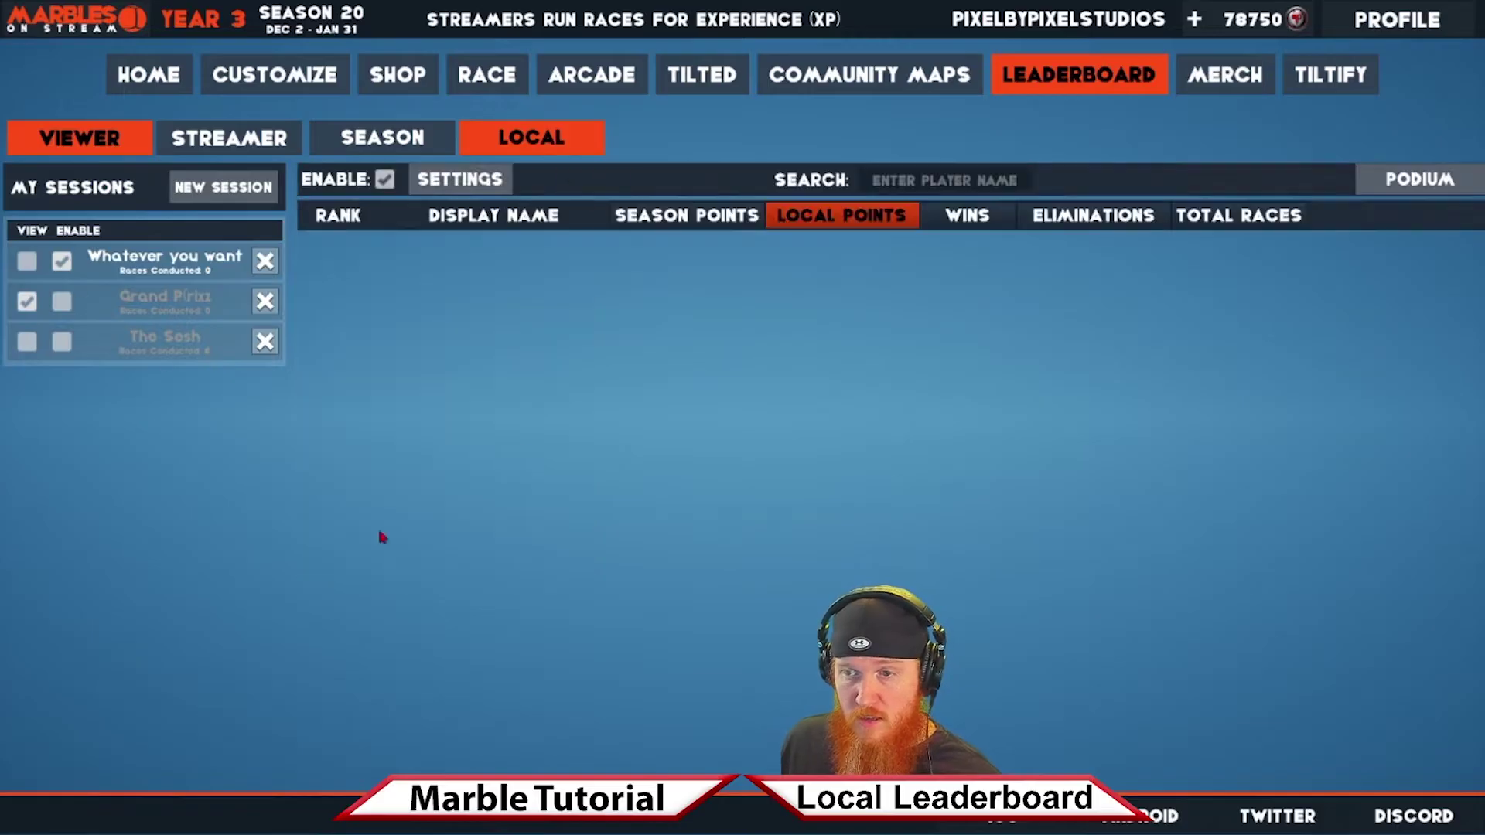
pyautogui.click(61, 261)
pyautogui.click(61, 302)
pyautogui.click(28, 342)
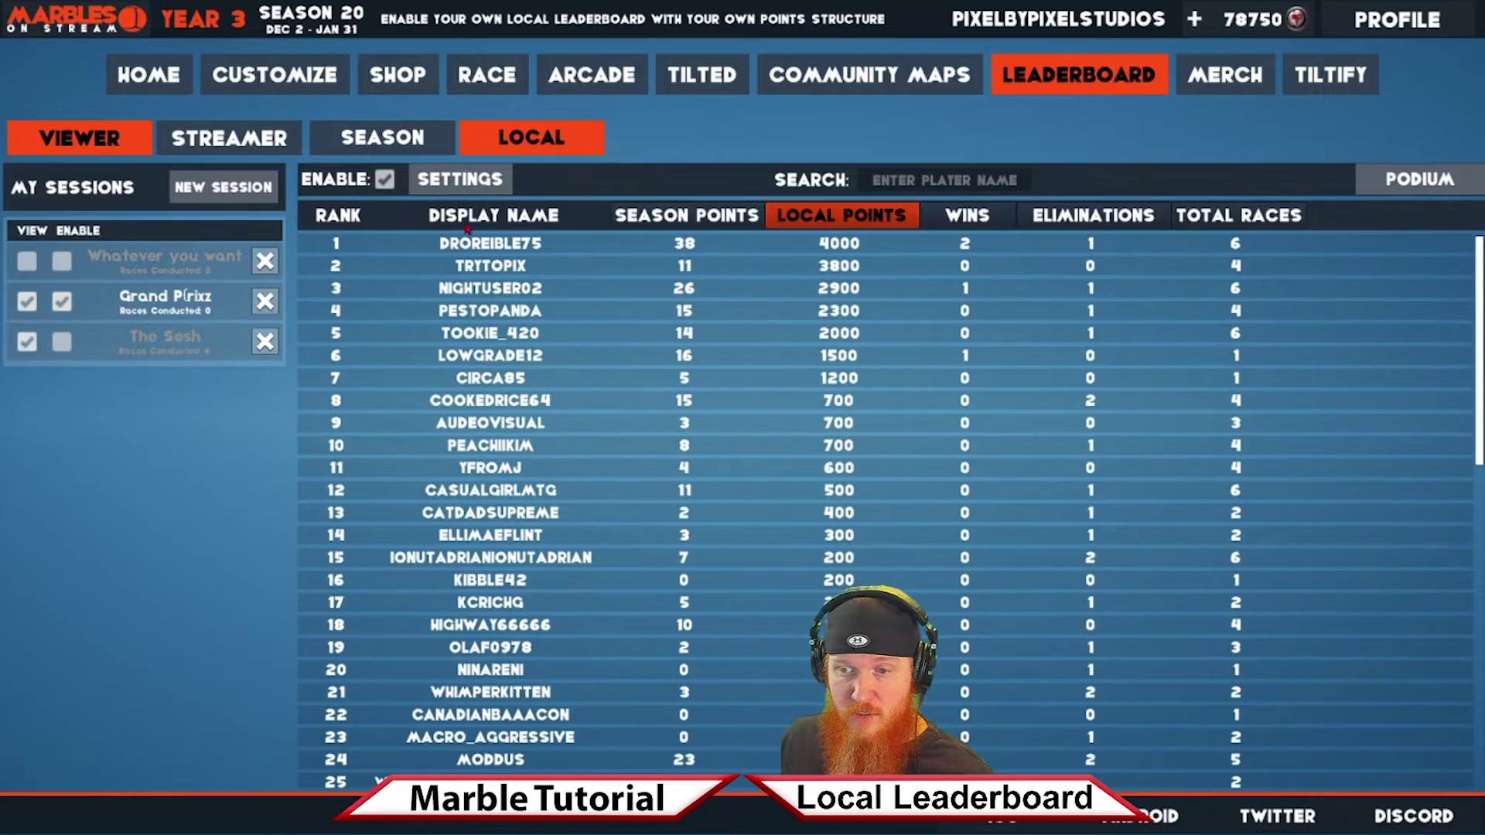
pyautogui.moveTo(1475, 269)
pyautogui.mouseDown()
pyautogui.moveTo(1464, 632)
pyautogui.moveTo(1470, 259)
pyautogui.mouseUp()
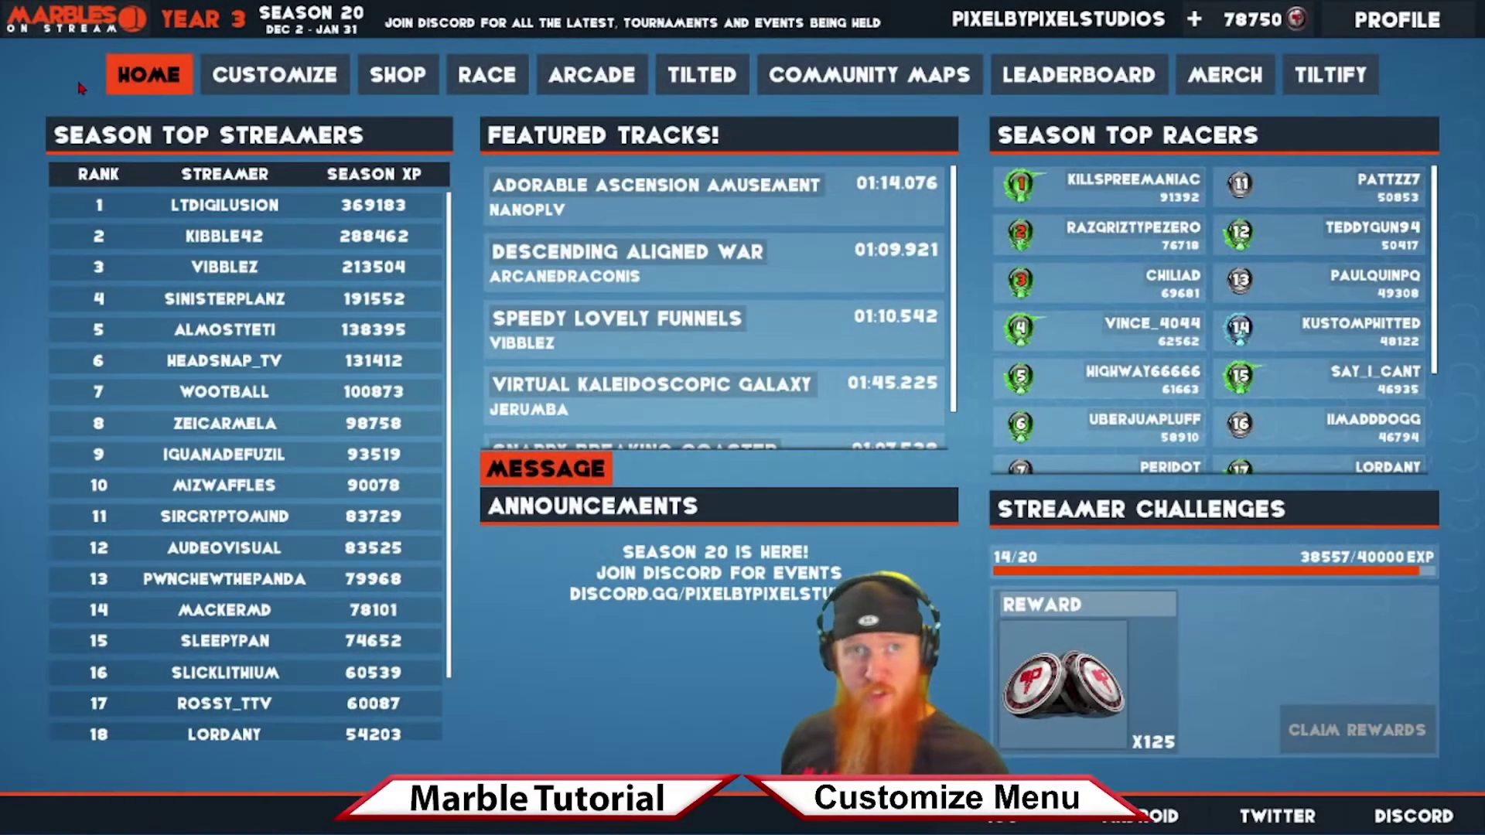
# - In Customize, put Alien on Everyone slot 1, add three slots, and Barbed Wire on slot 2
pyautogui.click(308, 72)
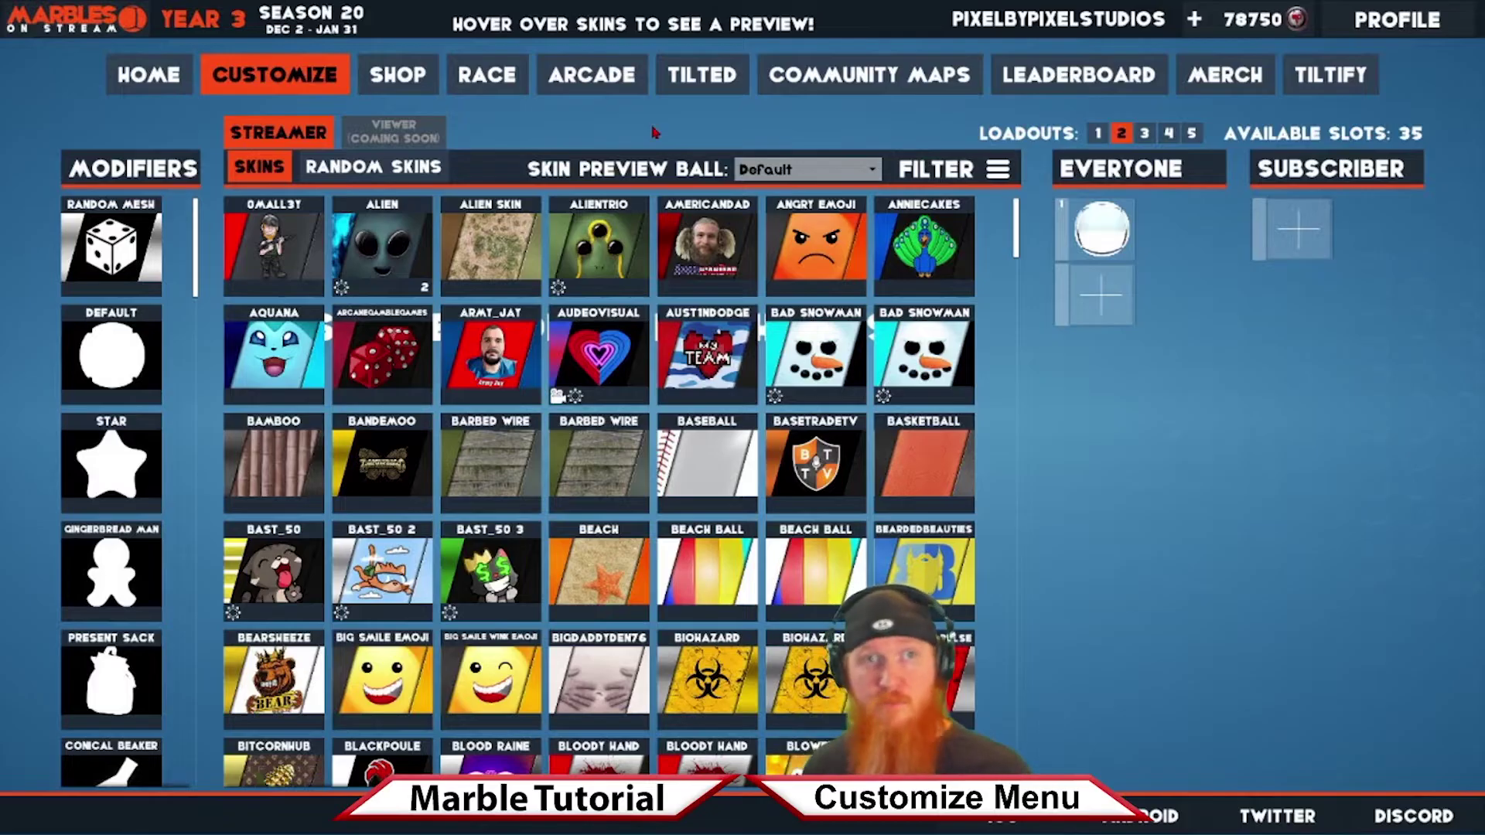
pyautogui.moveTo(392, 249); pyautogui.dragTo(1101, 229)
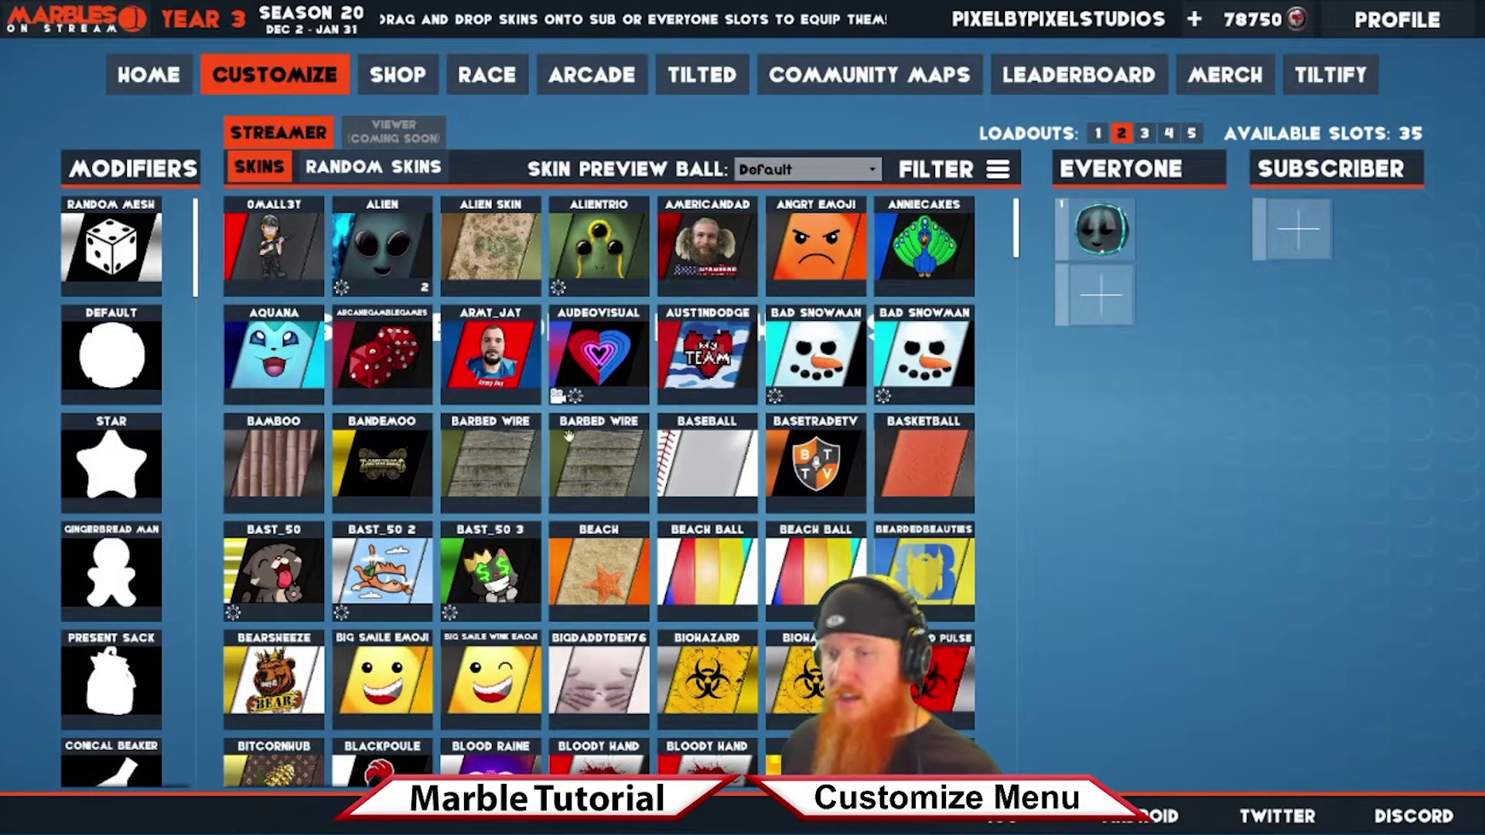
pyautogui.click(1101, 295)
pyautogui.click(1101, 361)
pyautogui.click(1101, 427)
pyautogui.moveTo(458, 469); pyautogui.dragTo(1101, 296)
pyautogui.moveTo(481, 272)
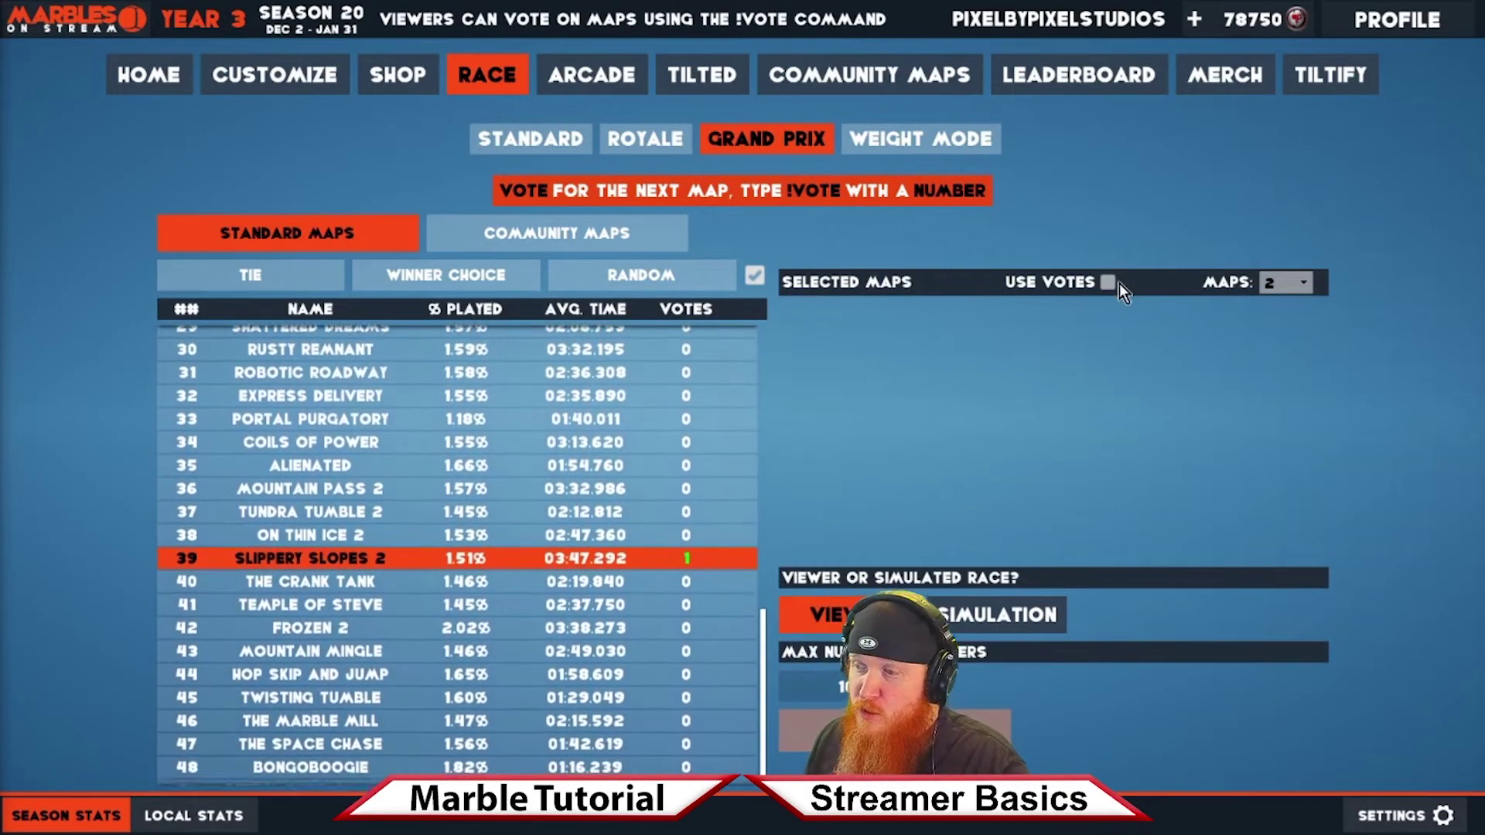
# - Enable Use Votes for the Grand Prix and set its map count to 16
pyautogui.click(1109, 282)
pyautogui.click(1291, 281)
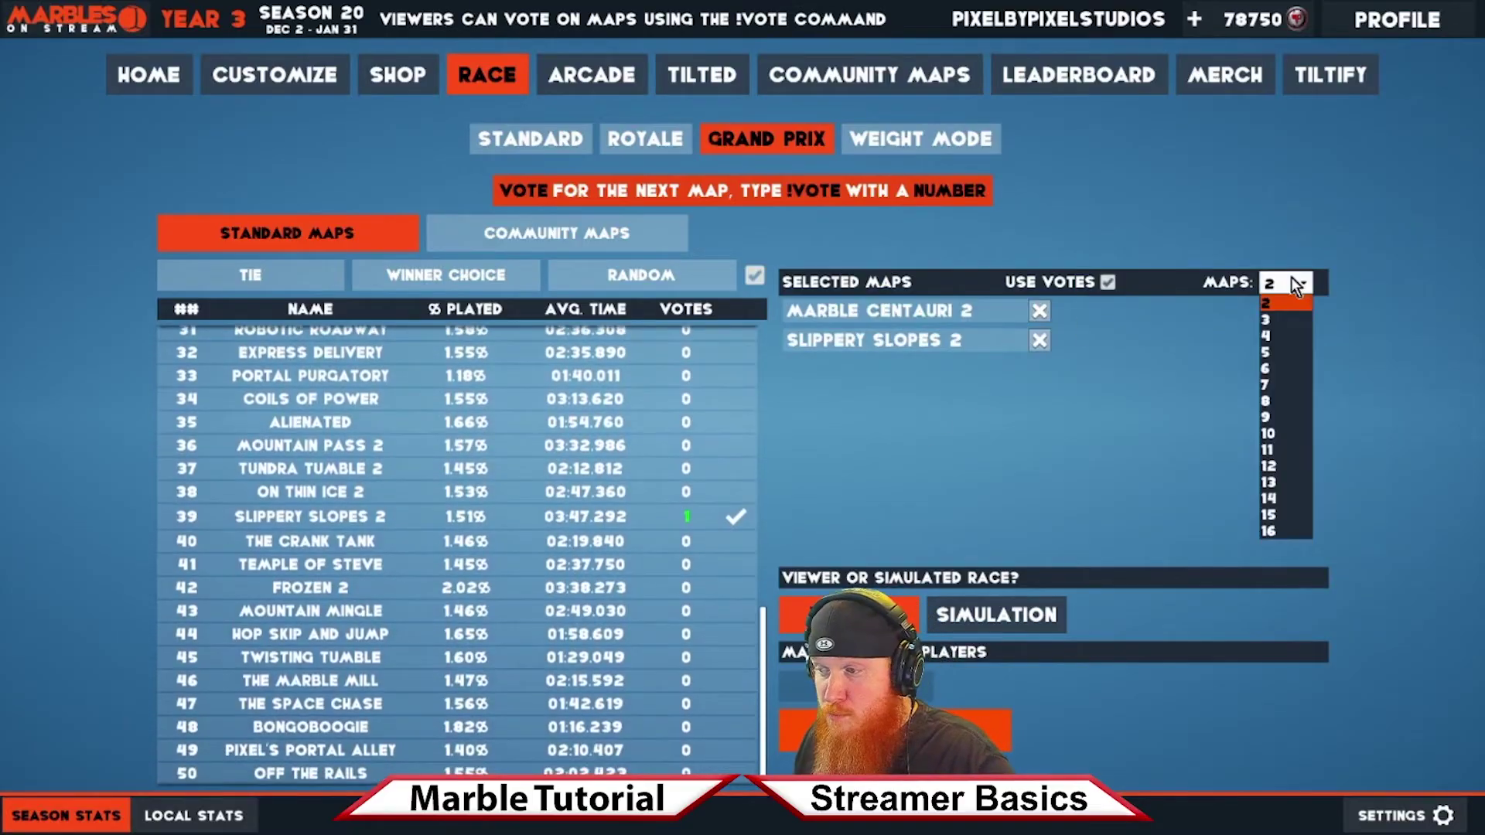
pyautogui.click(1272, 531)
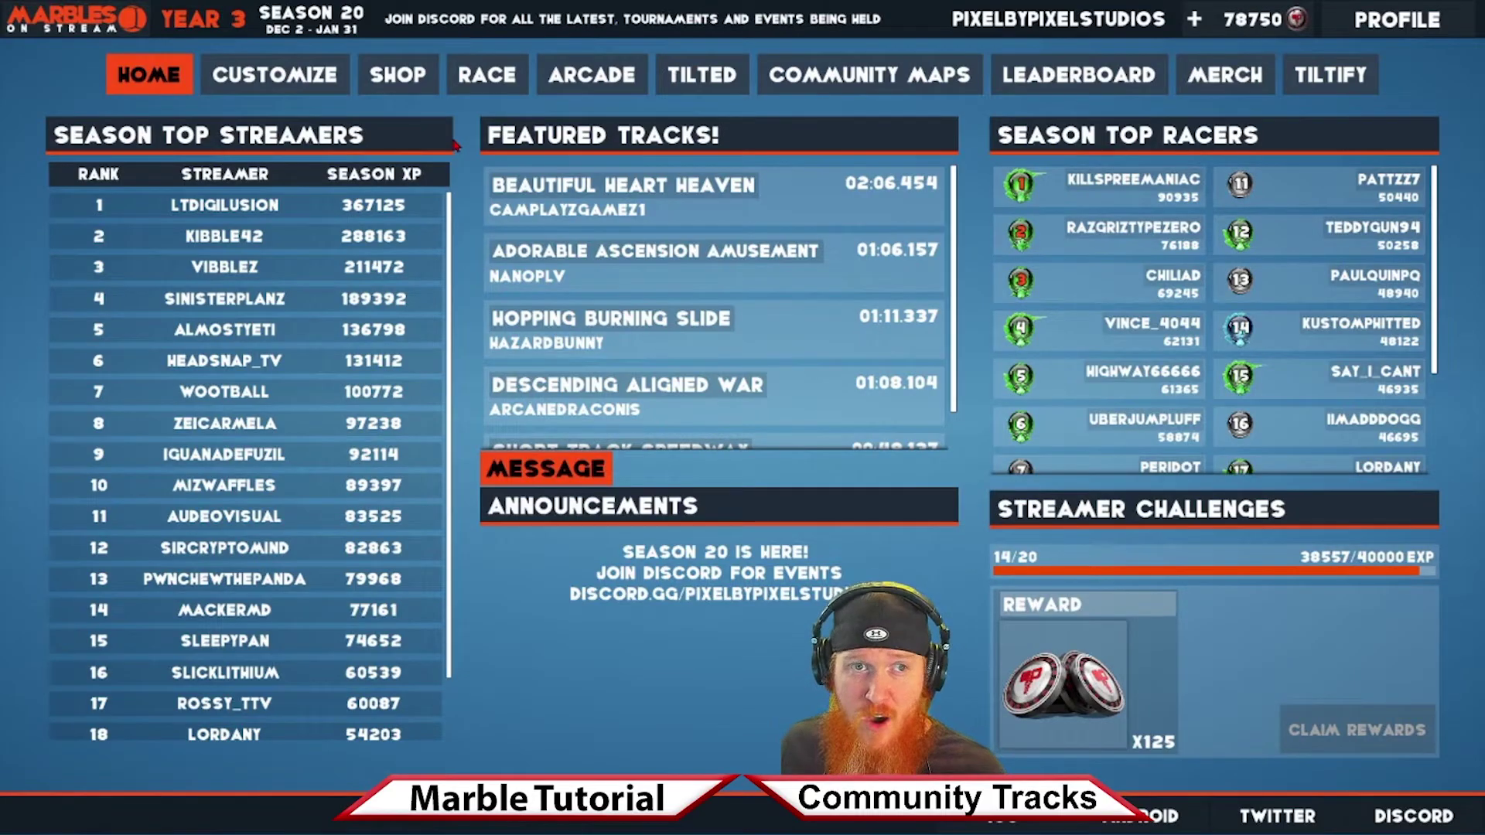
# - Sort Community Maps by Latest, then view the Map Builder Season 20 Pass in the Shop
pyautogui.click(871, 77)
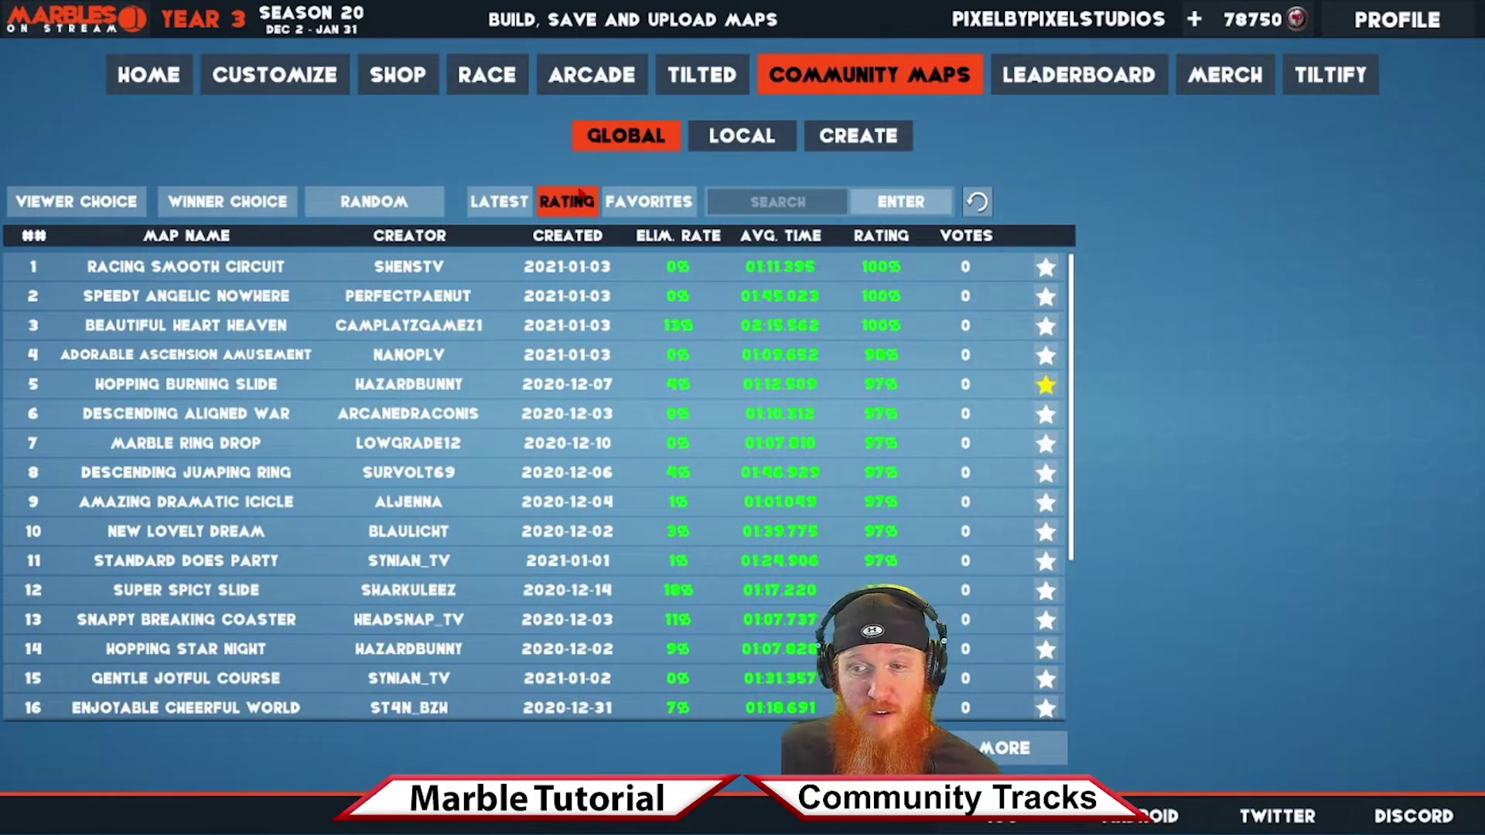
pyautogui.click(497, 199)
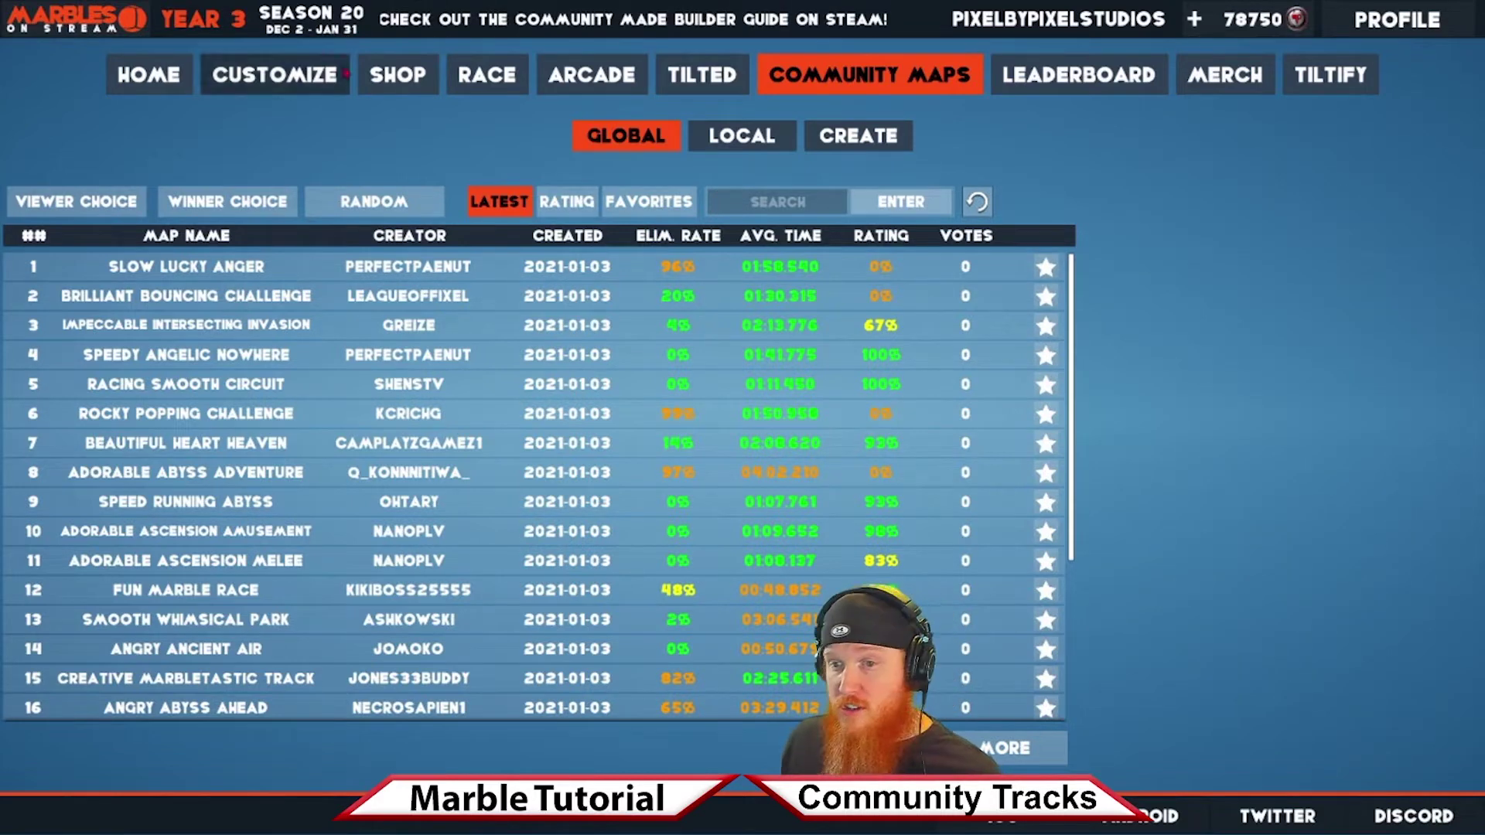
pyautogui.click(374, 75)
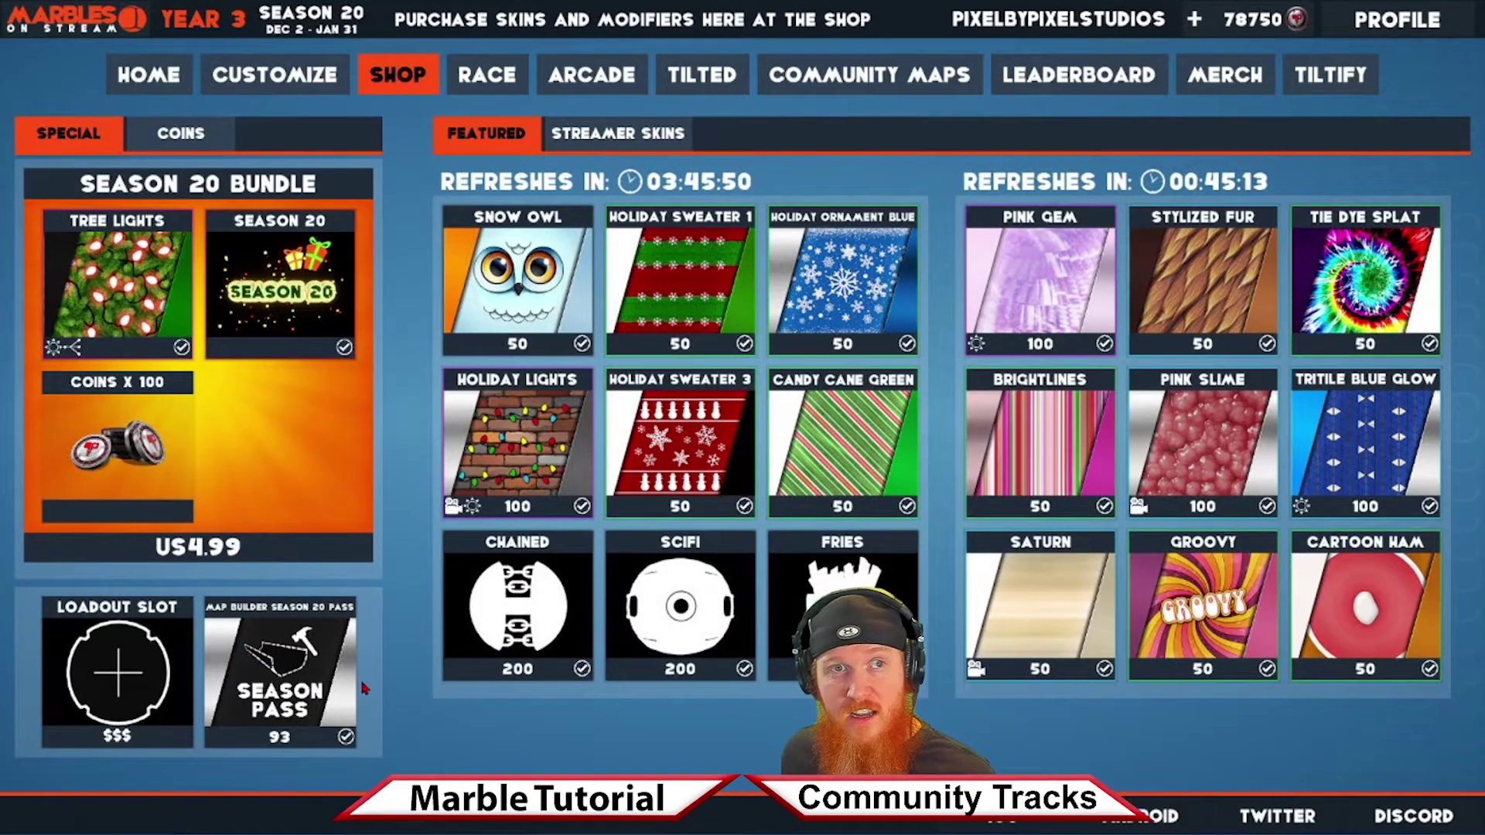
pyautogui.click(357, 656)
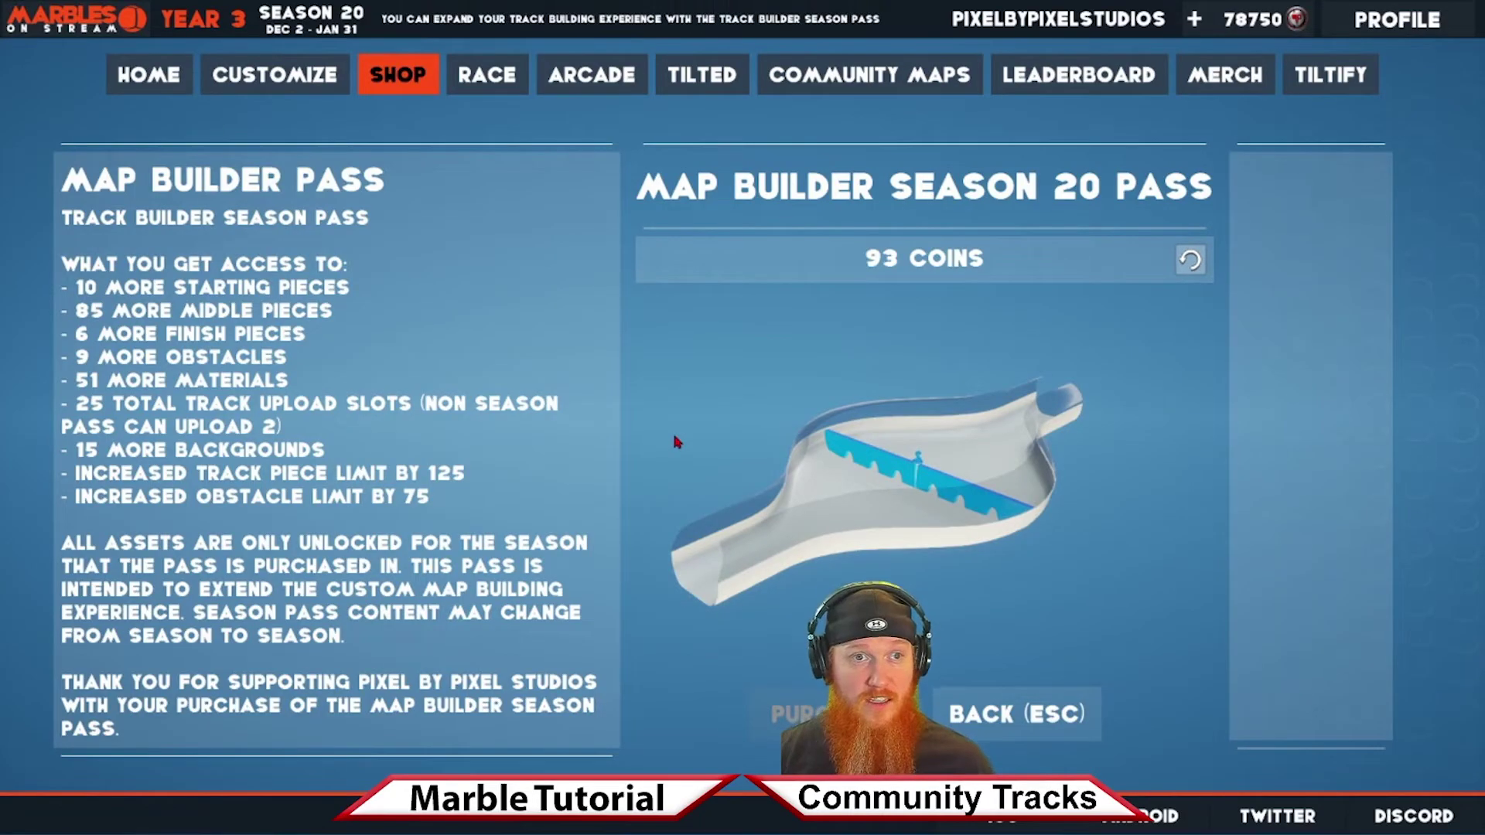
# - Back in Community Maps, select Slow Lucky Anger and sort the list by rating
pyautogui.click(869, 75)
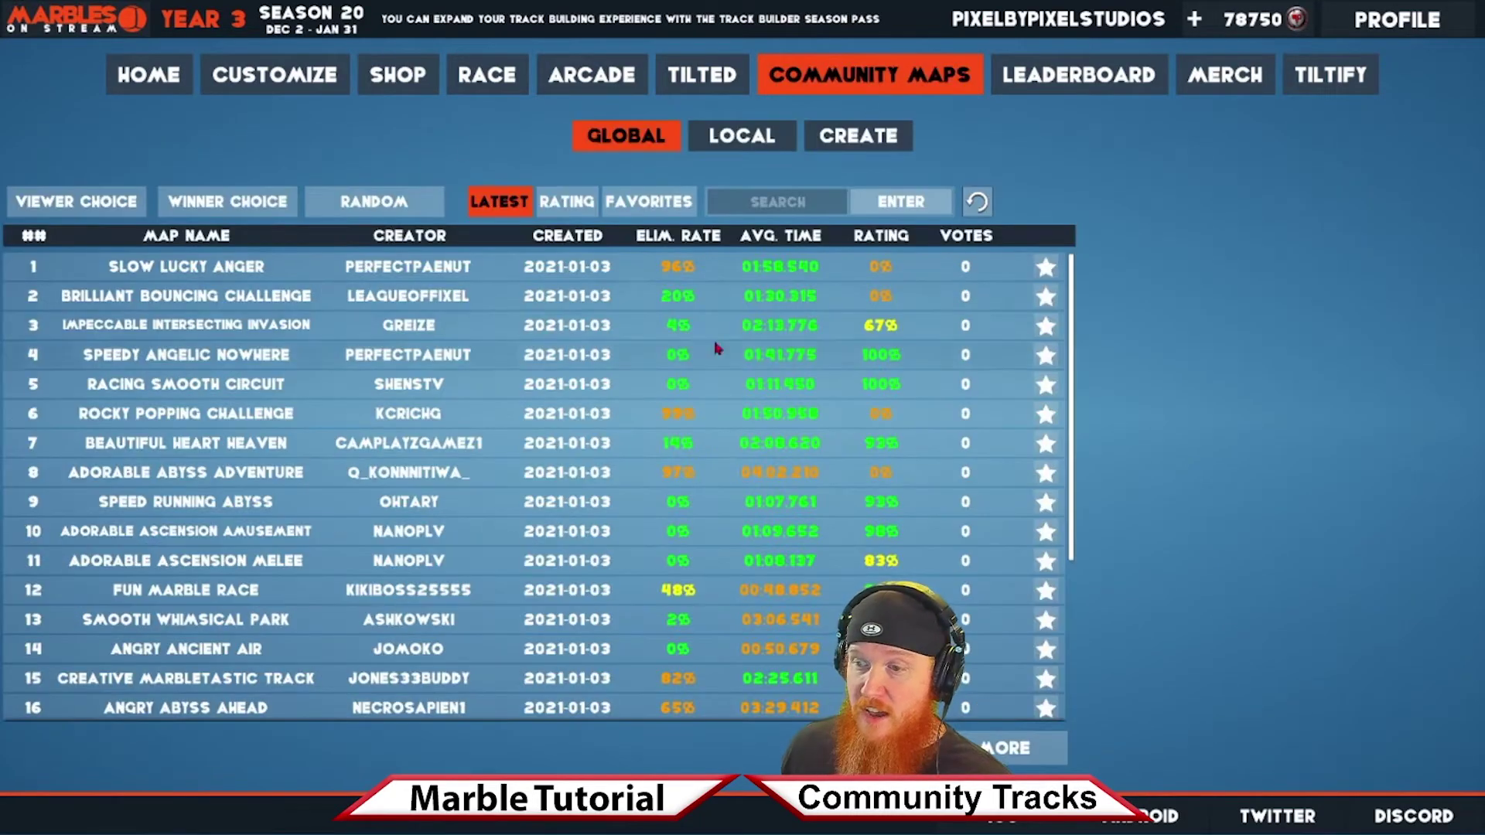
pyautogui.click(267, 272)
pyautogui.click(597, 202)
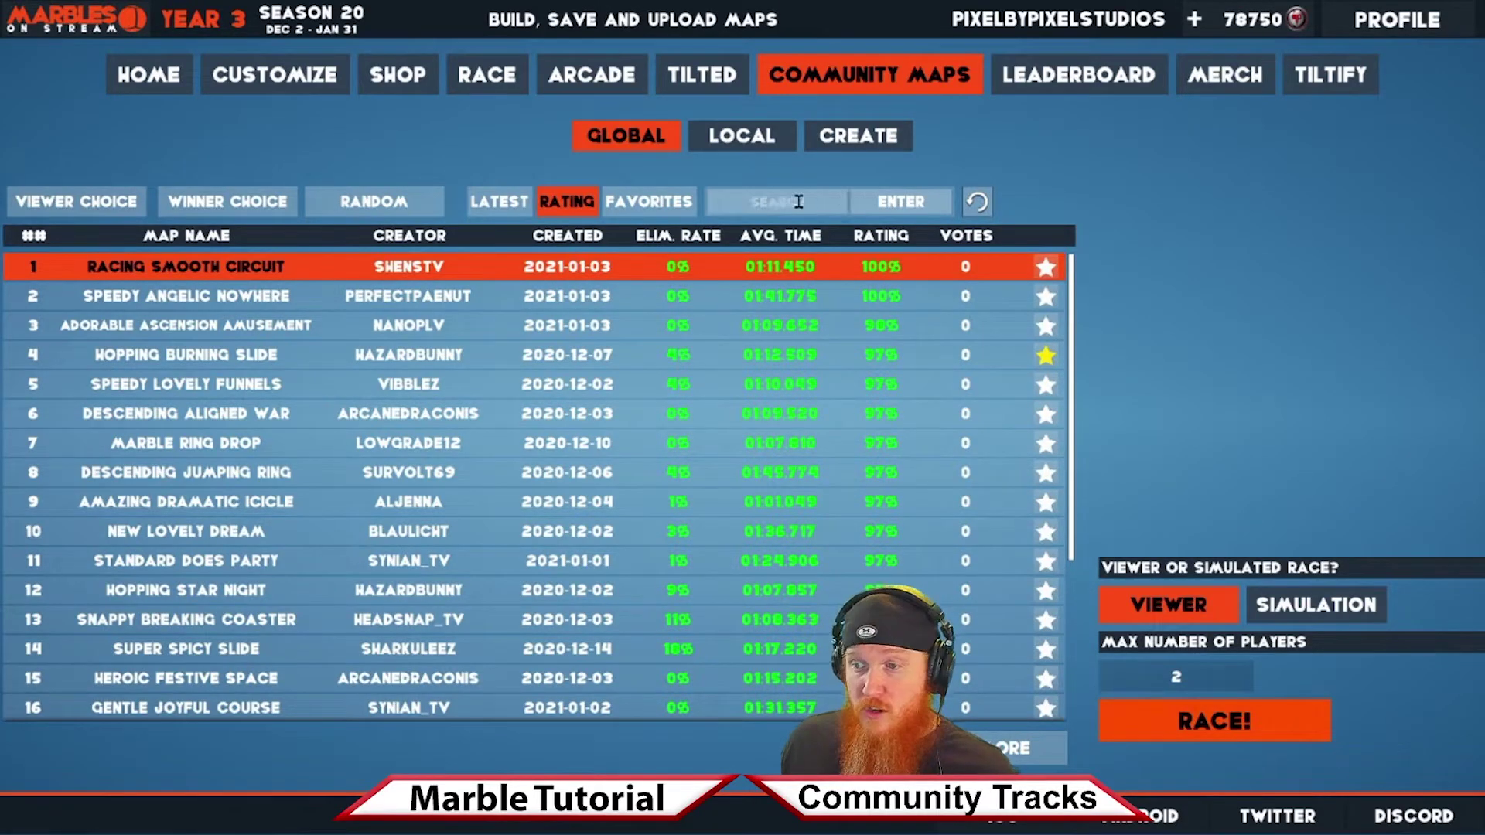
# - Search Community Maps by the creator's name and select the Racing Ring Masterpiece map
pyautogui.click(768, 198)
pyautogui.write('shenstv')
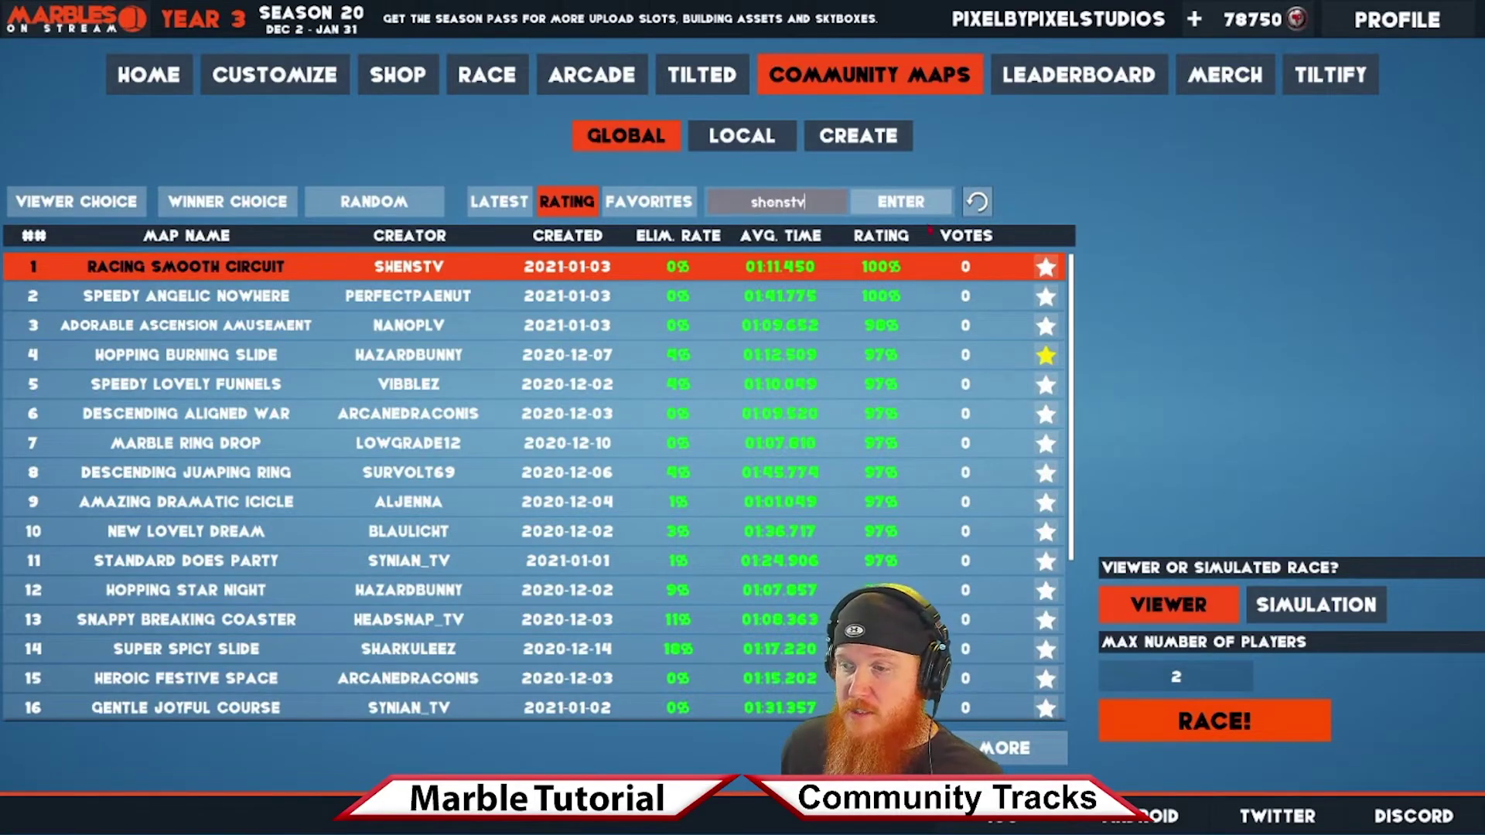
pyautogui.click(928, 210)
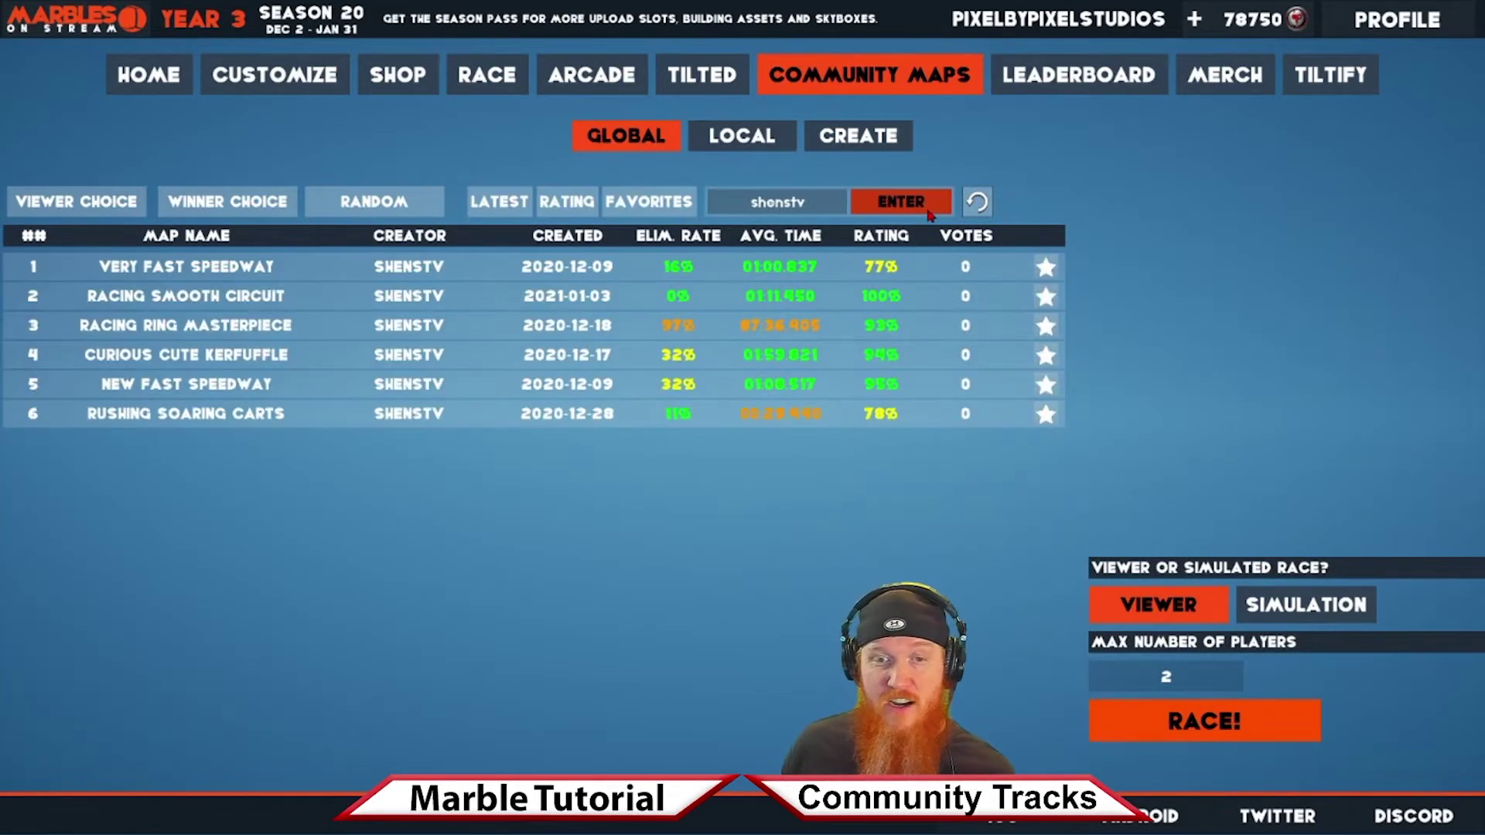
pyautogui.click(542, 295)
pyautogui.click(433, 325)
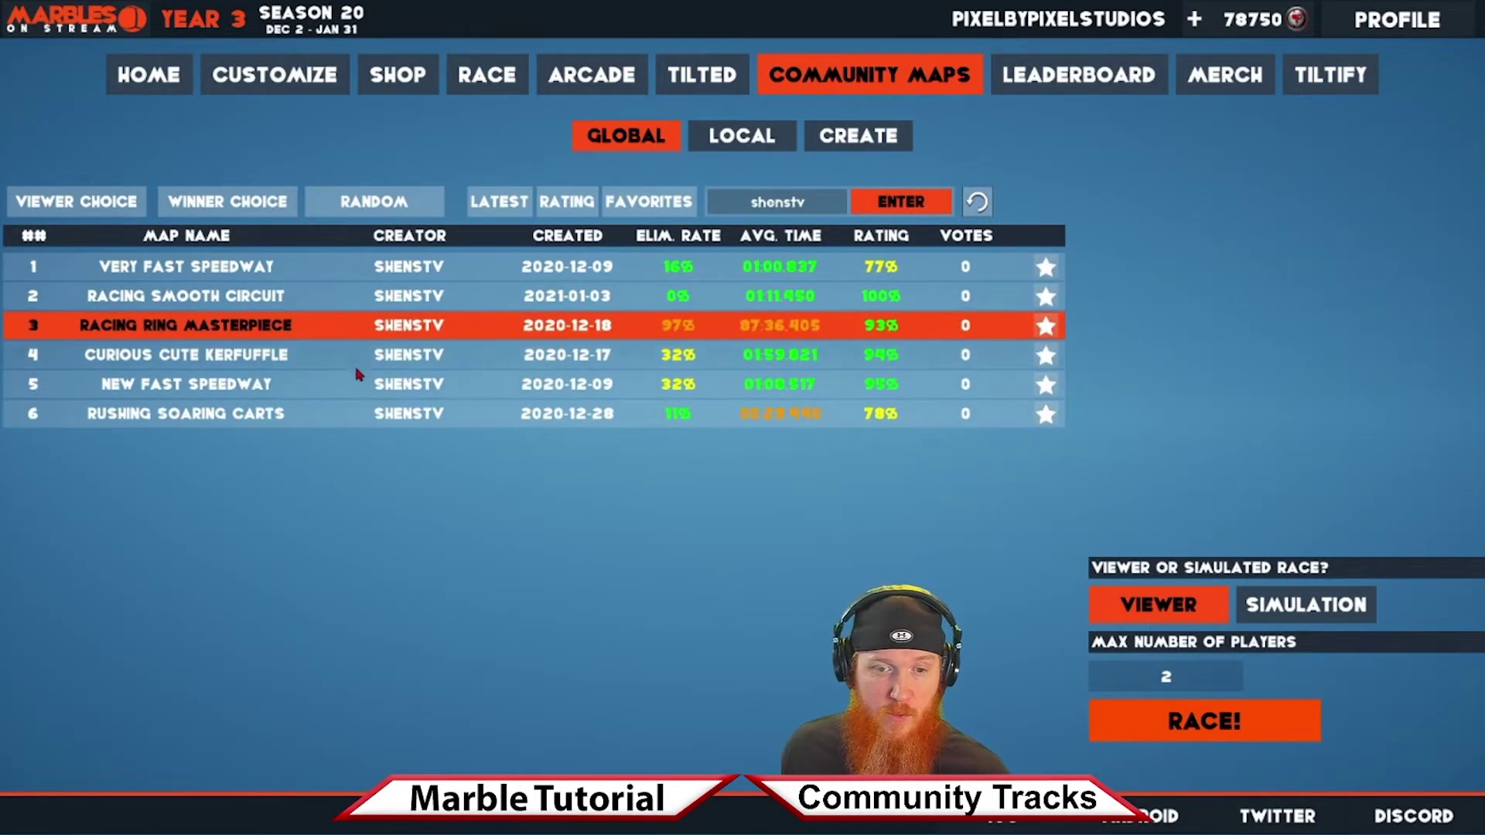
# - Show the community maps available for Grand Prix race mode
pyautogui.click(486, 74)
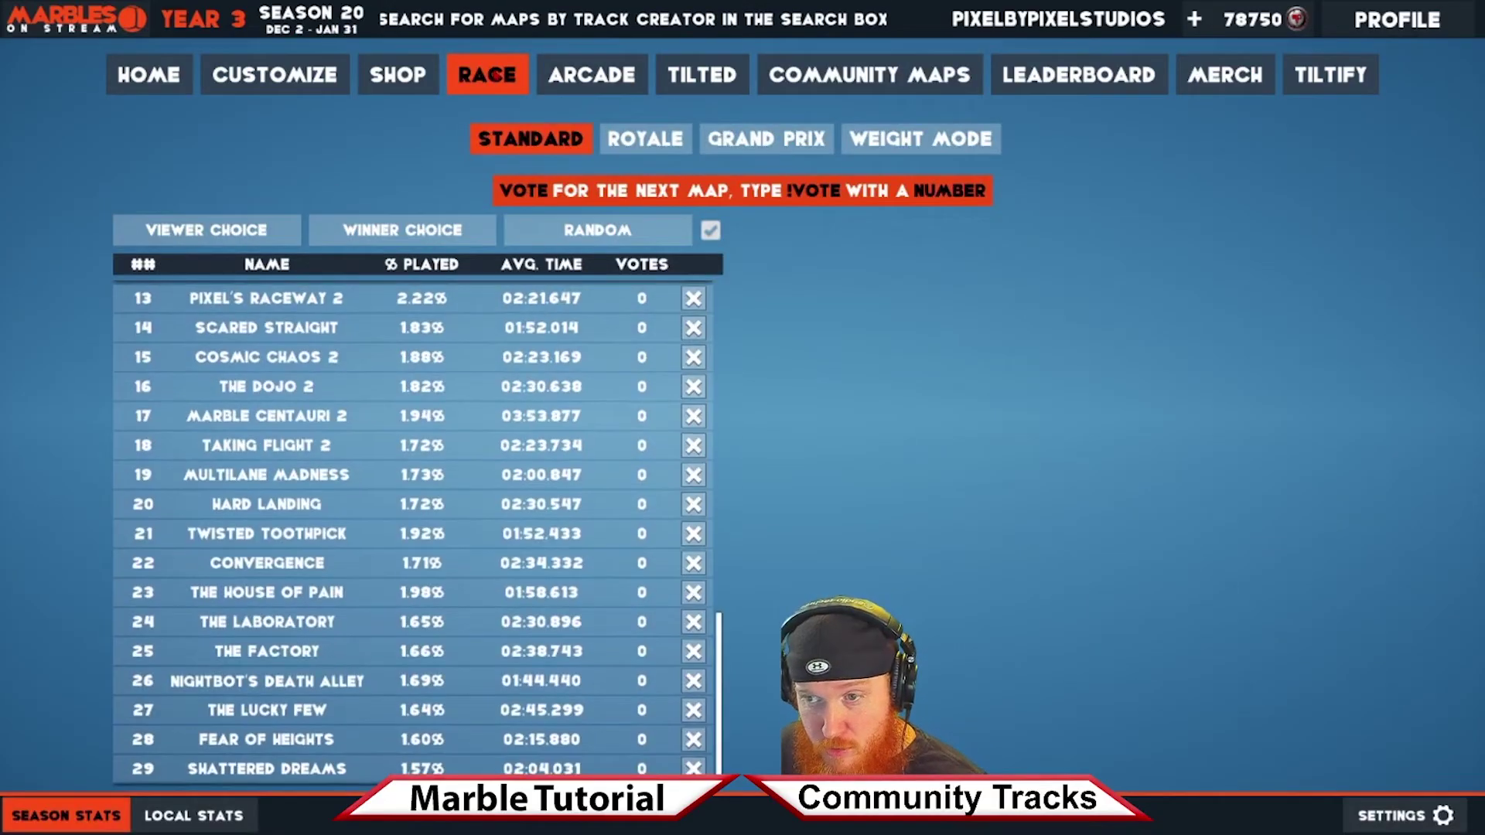
pyautogui.click(774, 141)
pyautogui.click(495, 234)
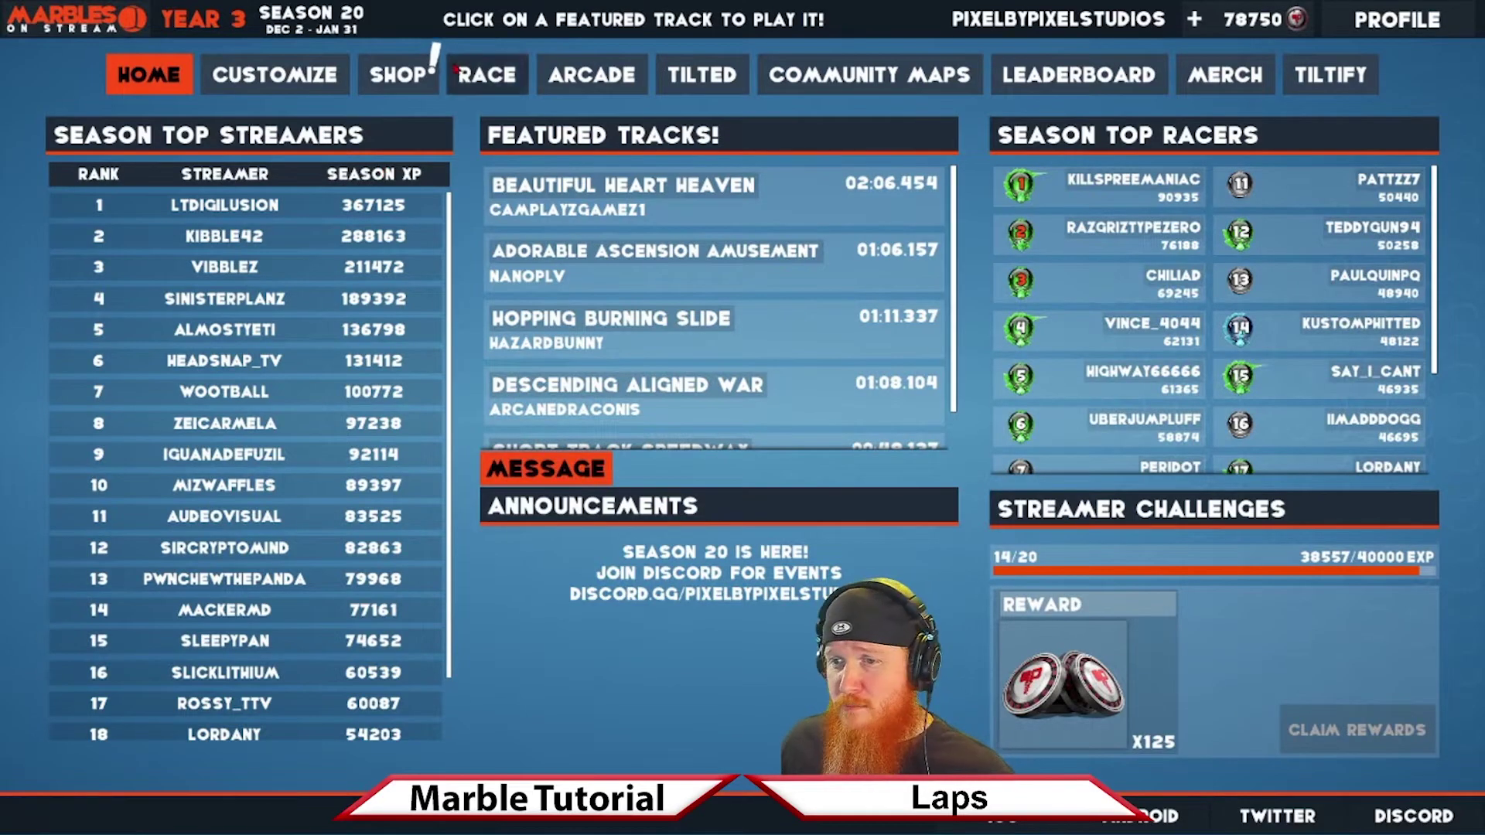
# - Start a race on The Paperclip from the Standard track list
pyautogui.click(487, 74)
pyautogui.scroll(5, 318, 458)
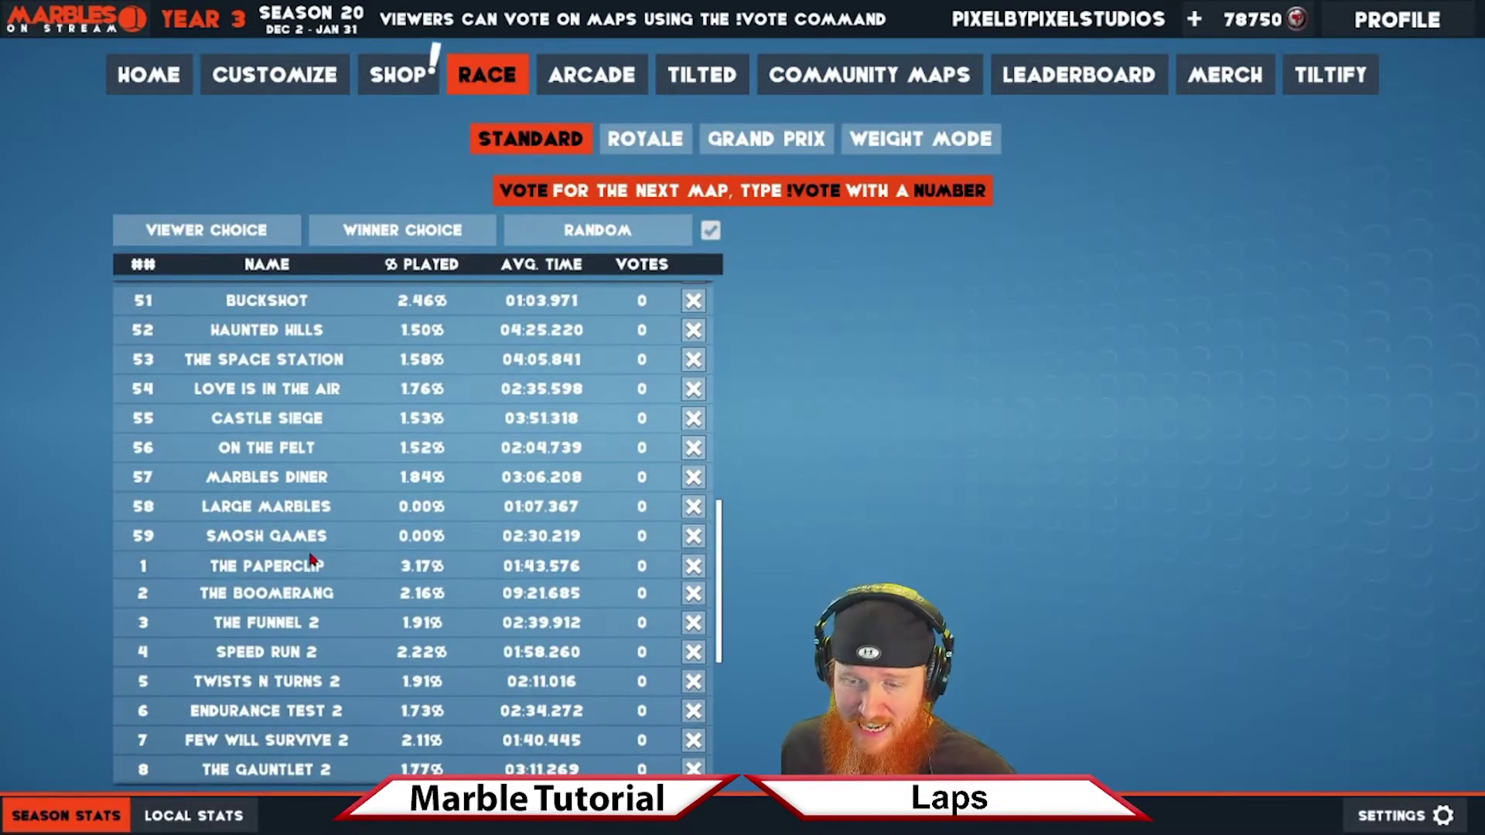
pyautogui.click(305, 572)
pyautogui.scroll(-1, 306, 586)
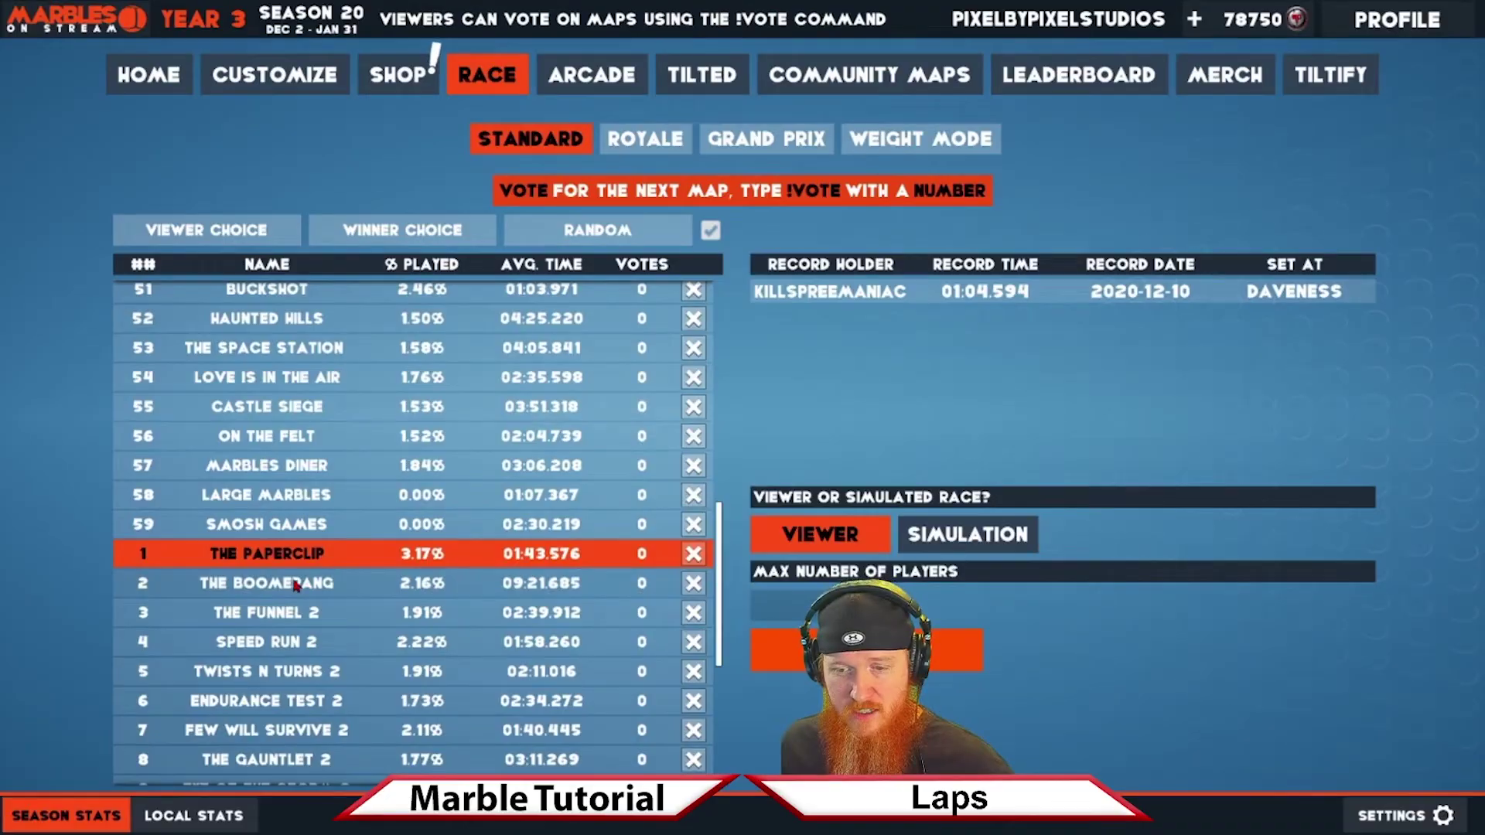
pyautogui.scroll(-2, 534, 630)
pyautogui.click(781, 649)
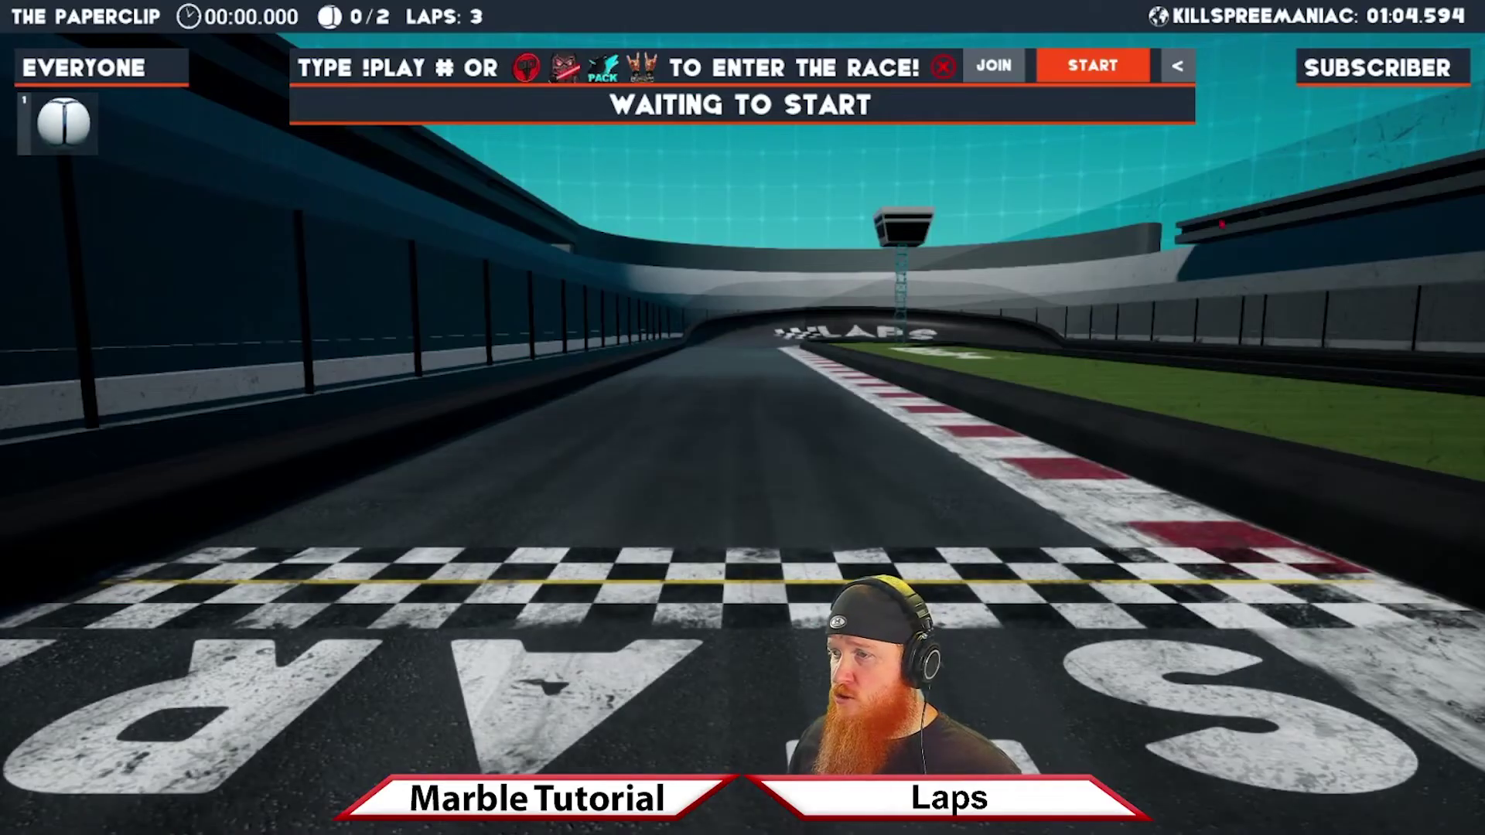
# - Set the race's laps to 500 in the Enter the Race panel, then collapse it
pyautogui.click(1176, 65)
pyautogui.click(810, 407)
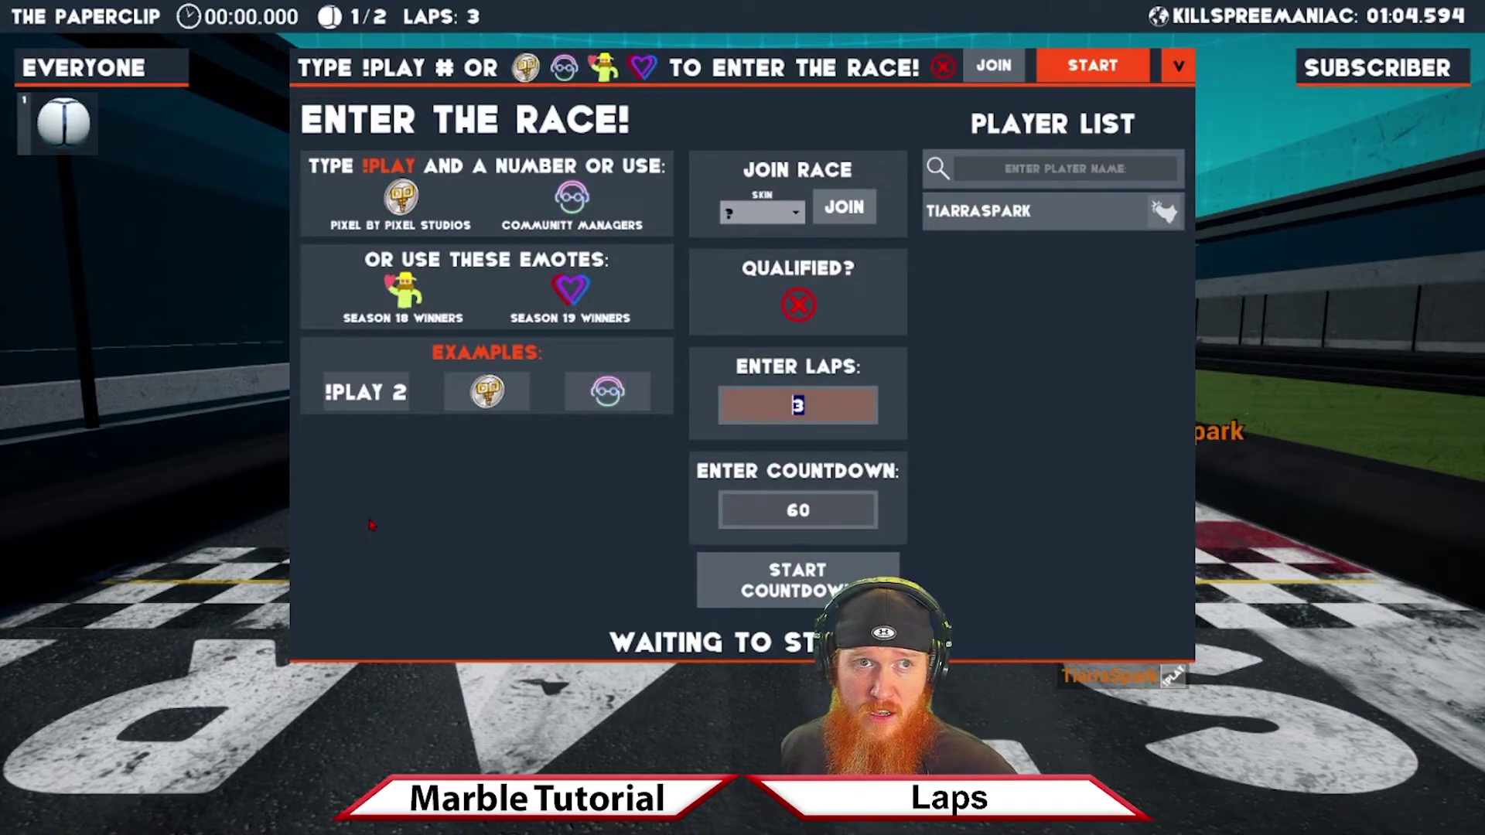
pyautogui.write('500')
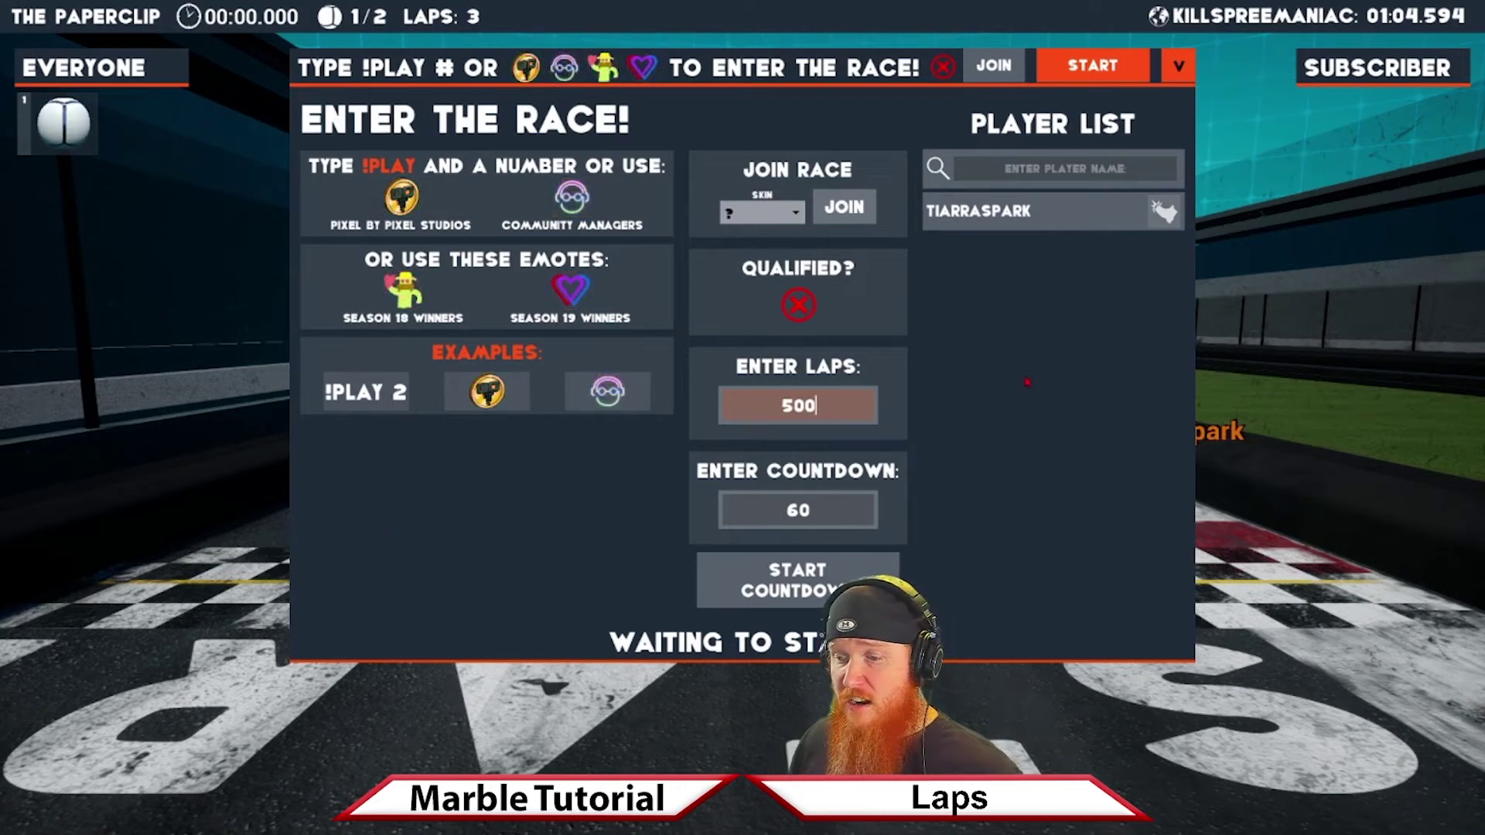
pyautogui.click(1170, 74)
pyautogui.click(1172, 68)
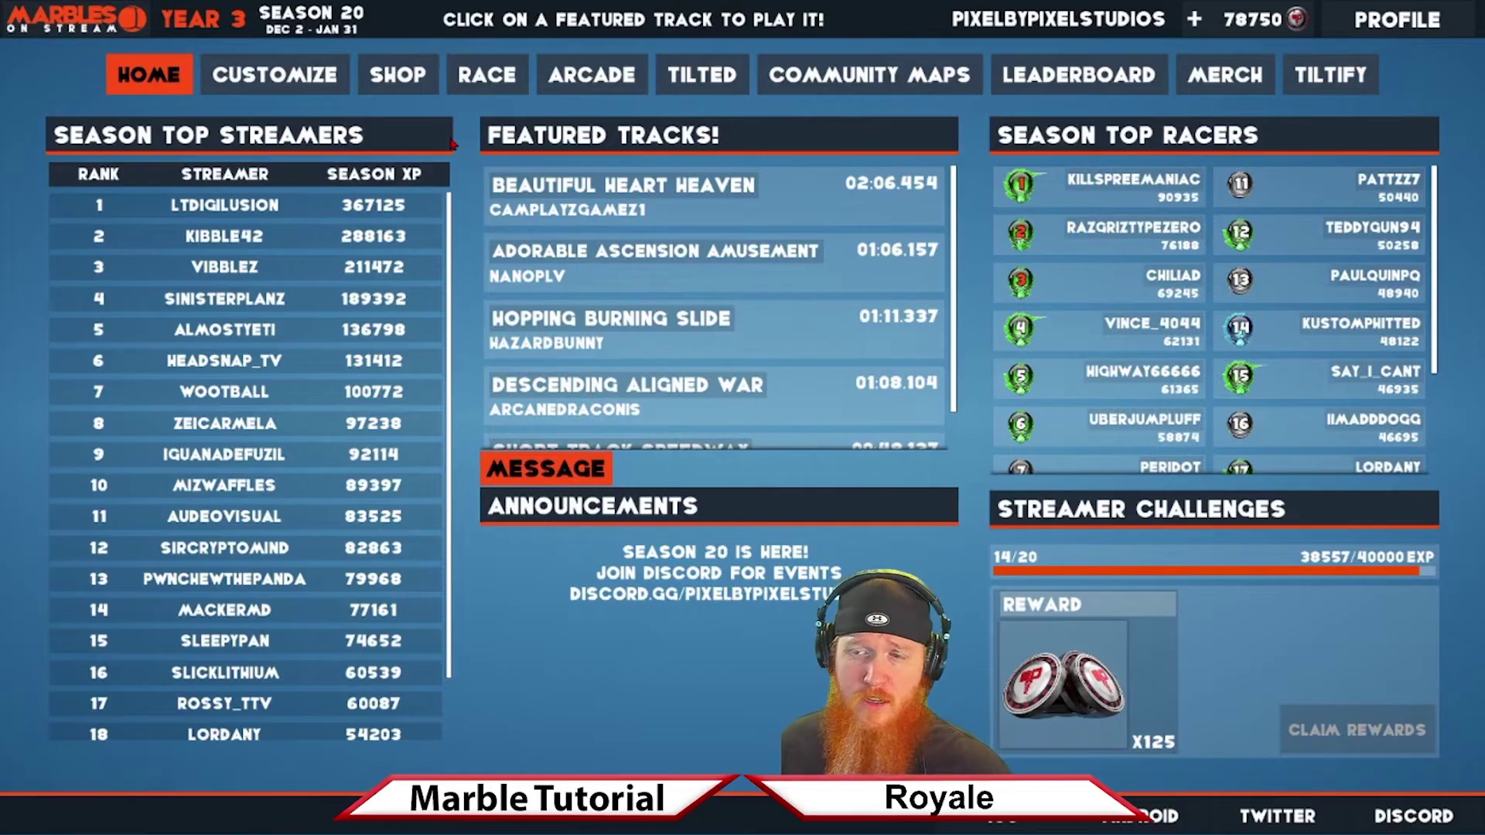
pyautogui.click(486, 75)
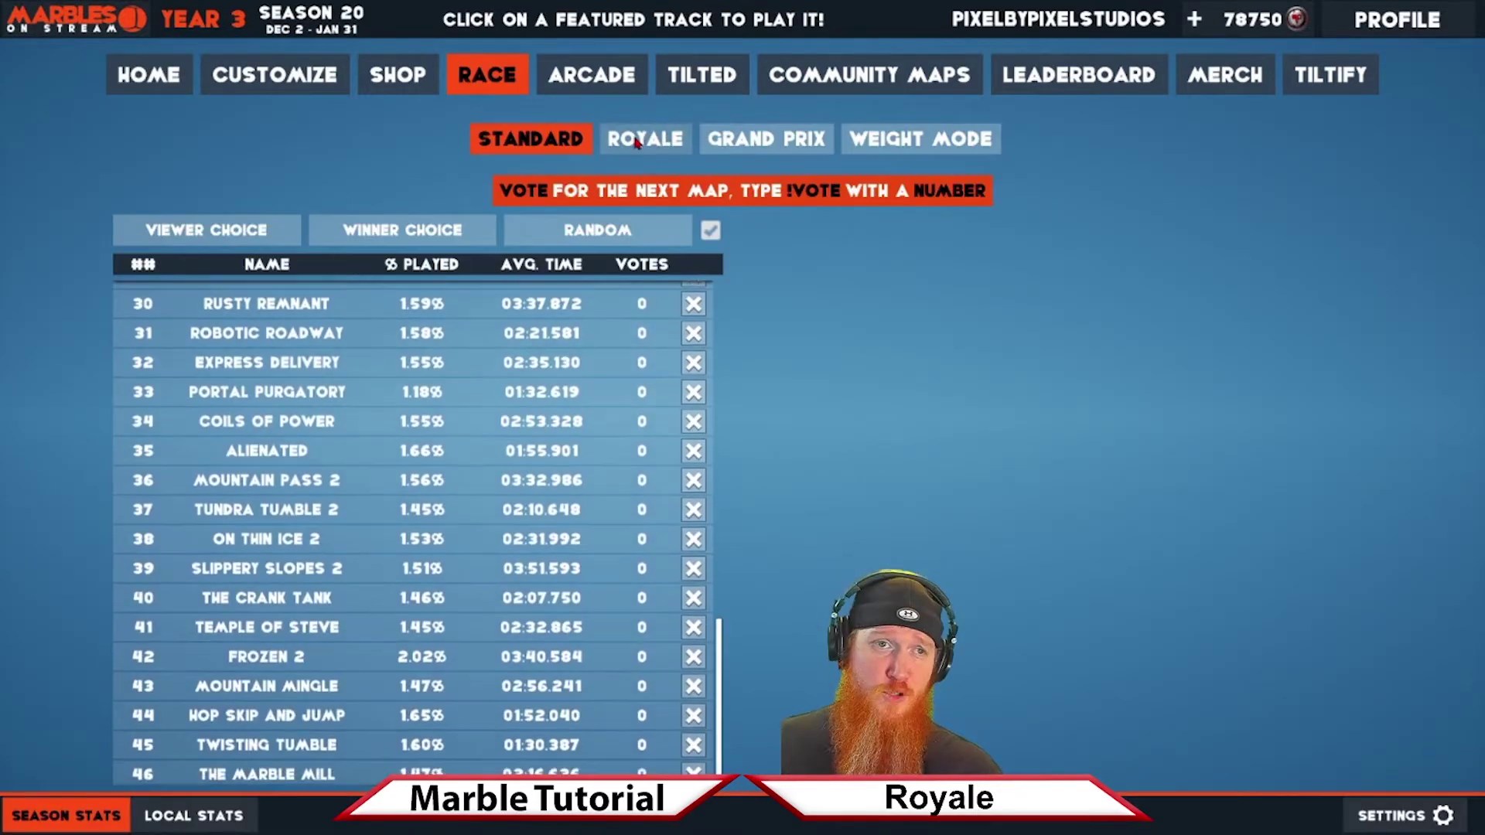
pyautogui.click(635, 139)
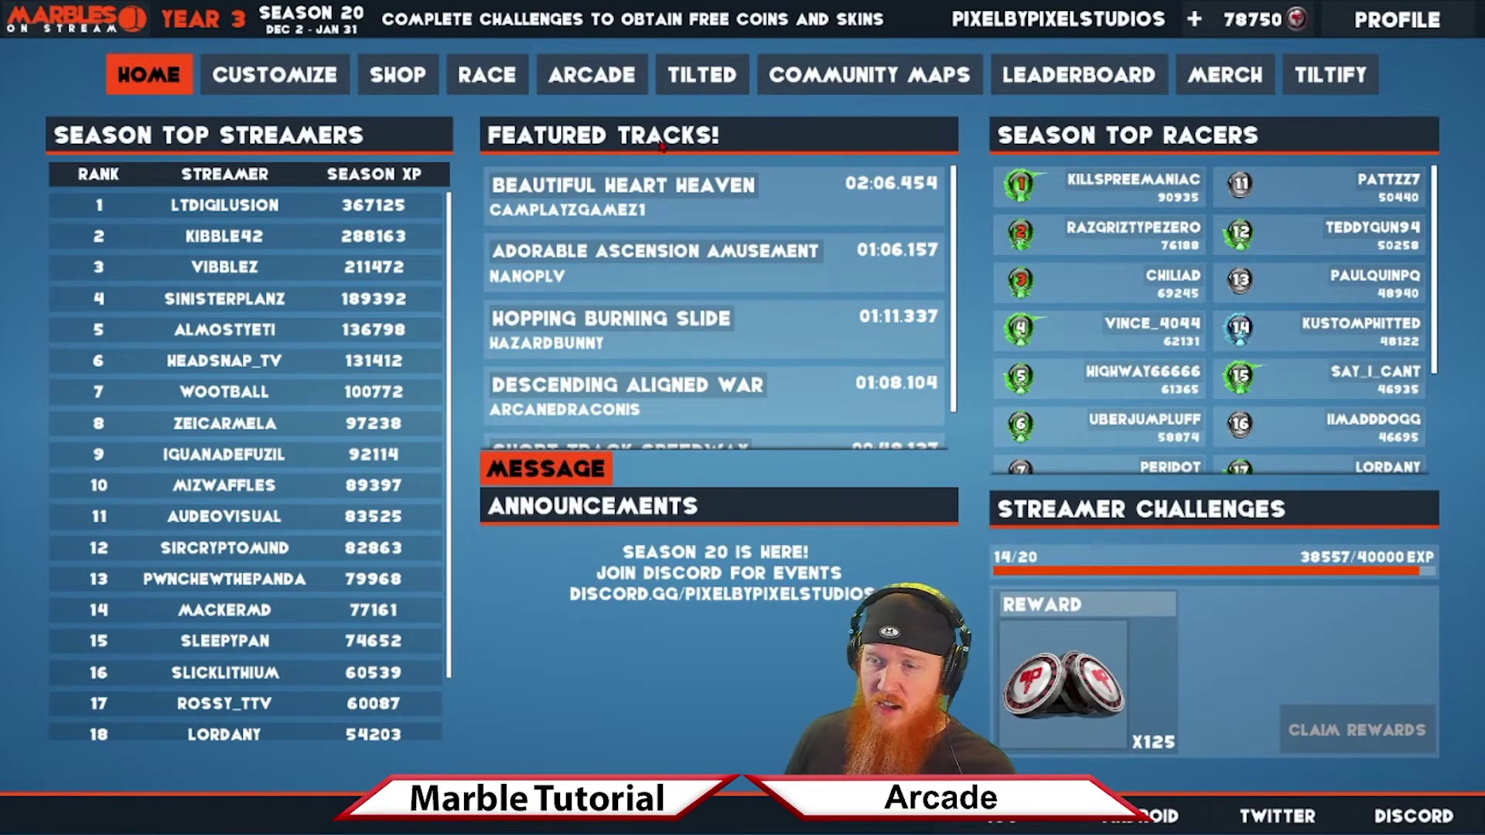
# - Visit the Arcade page, then start a Tilted game
pyautogui.click(618, 91)
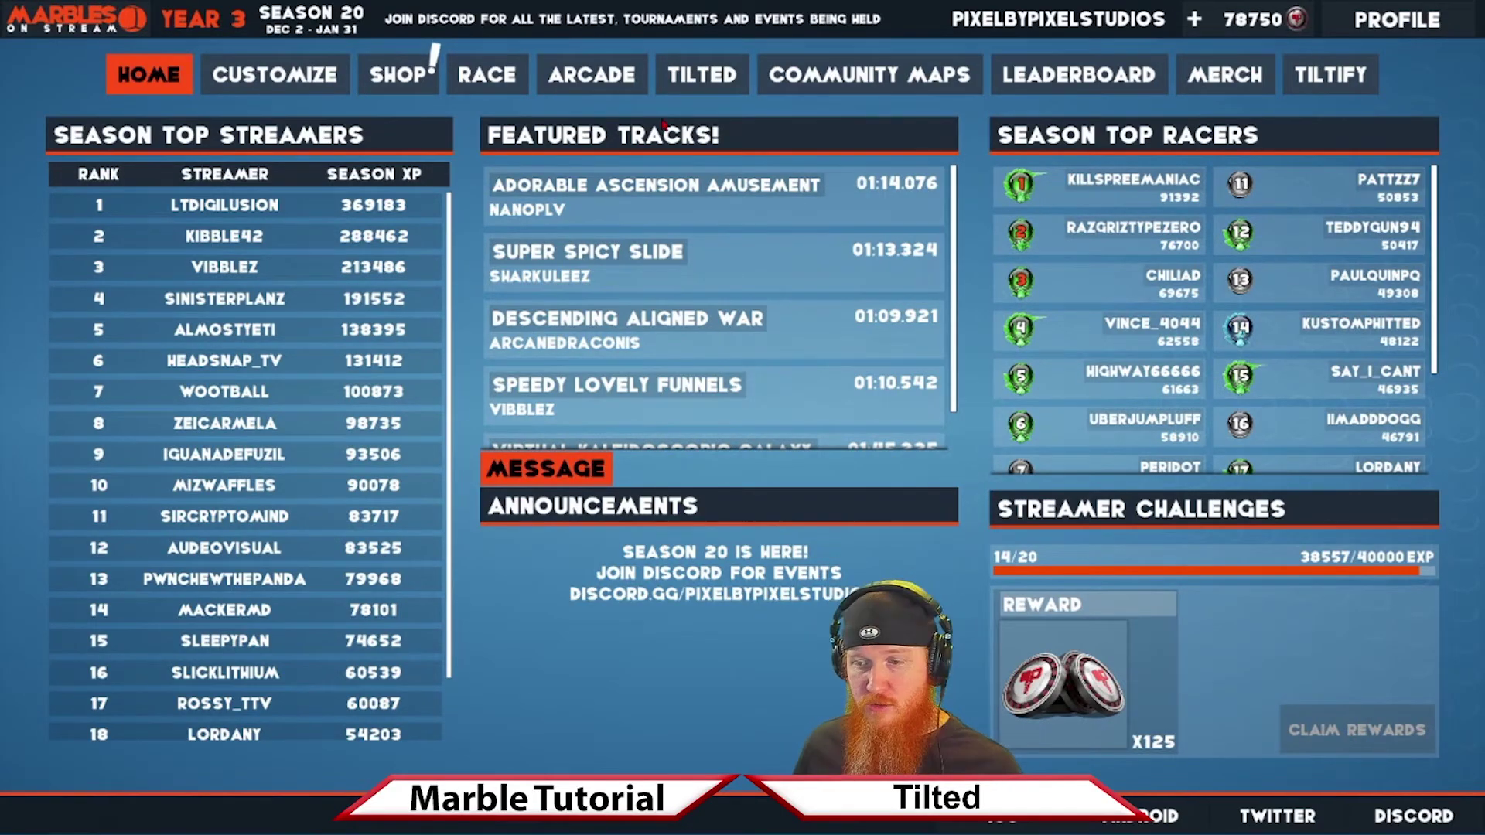
pyautogui.click(702, 74)
pyautogui.click(158, 735)
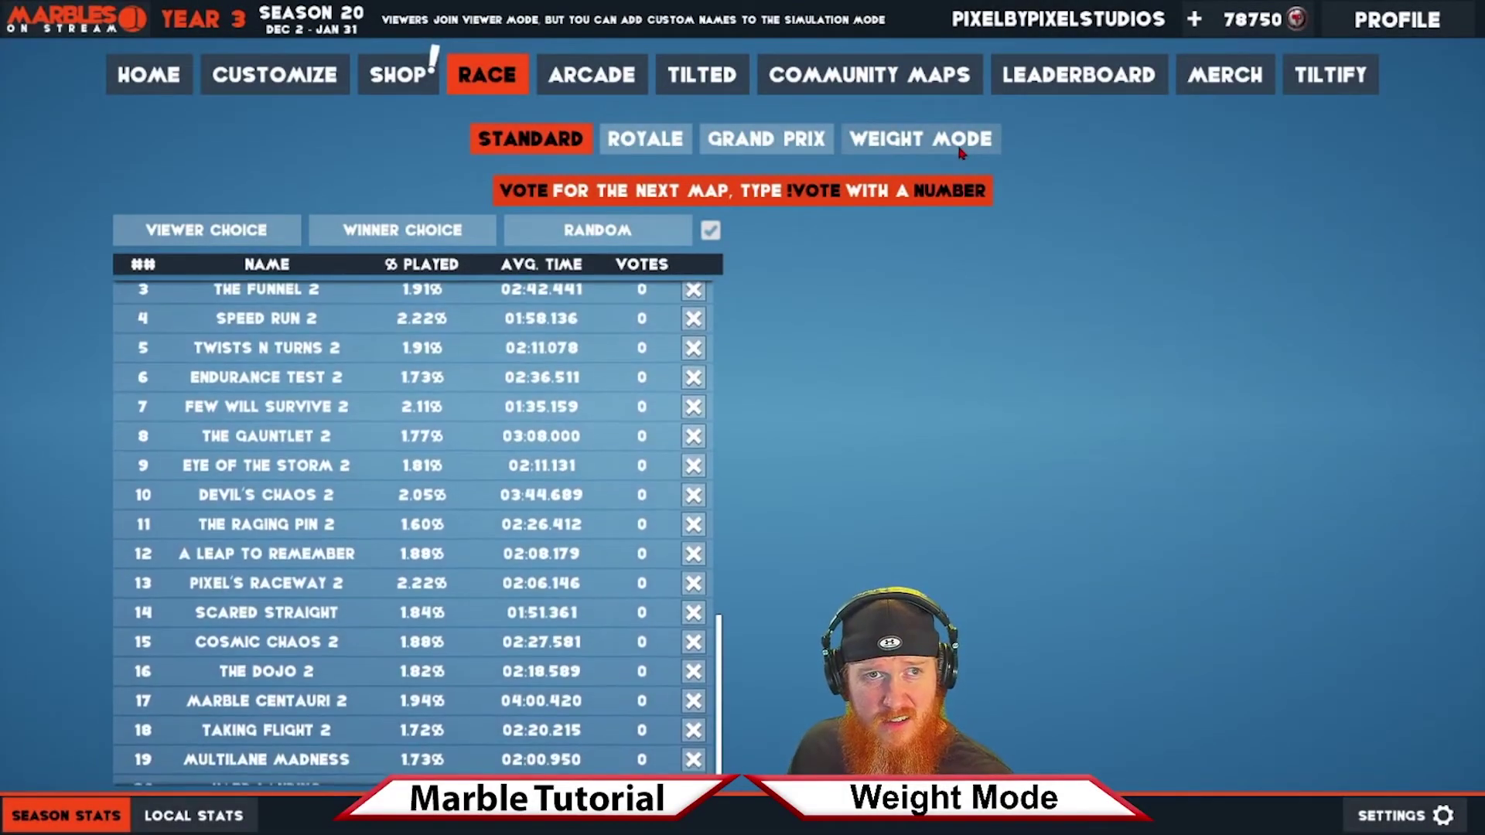
# - Turn on Weight Mode, dismiss its confirmation, and choose Eye of the Storm 2
pyautogui.click(962, 147)
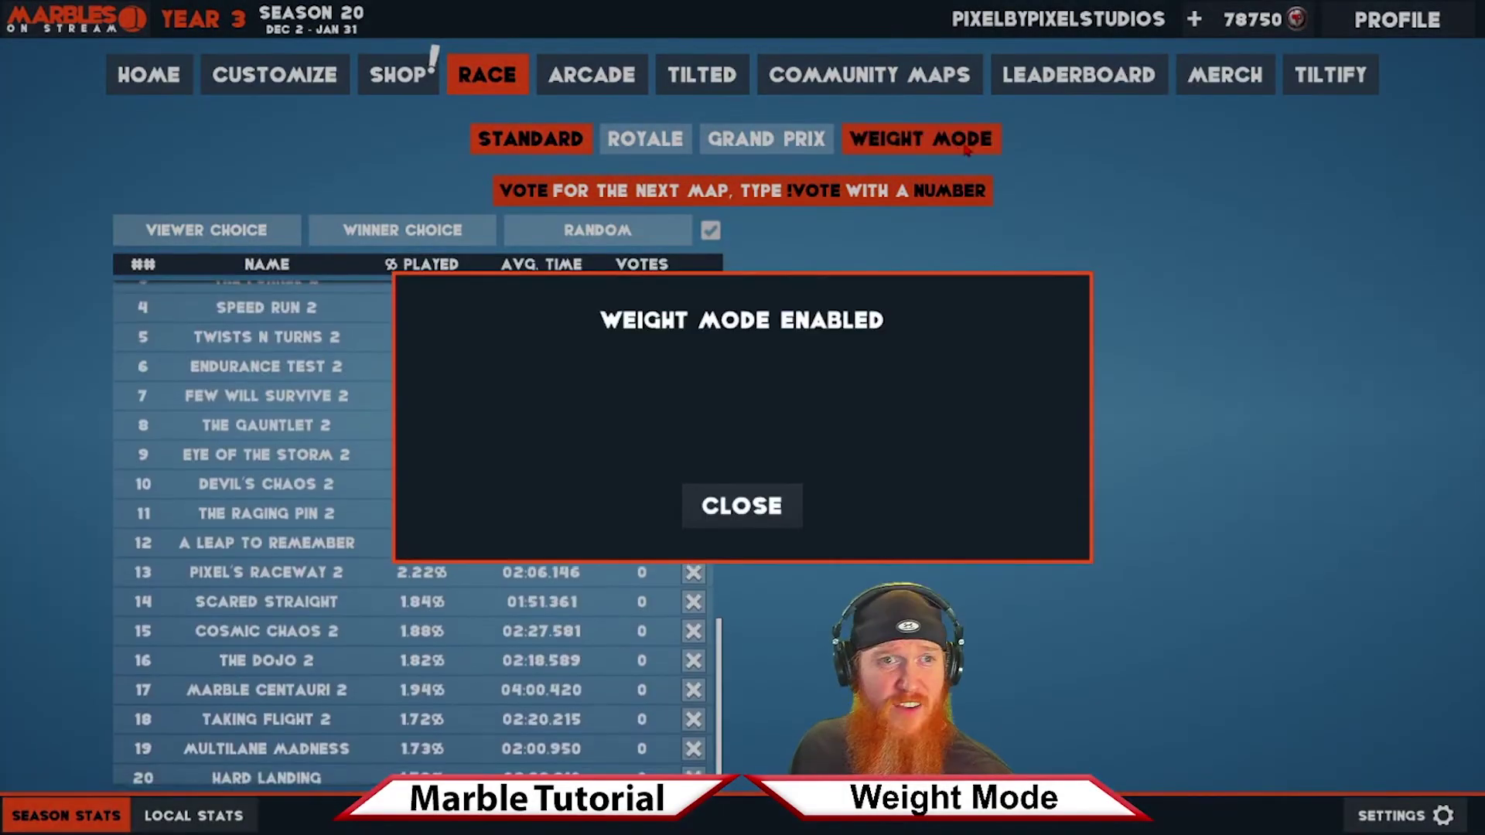
pyautogui.click(759, 508)
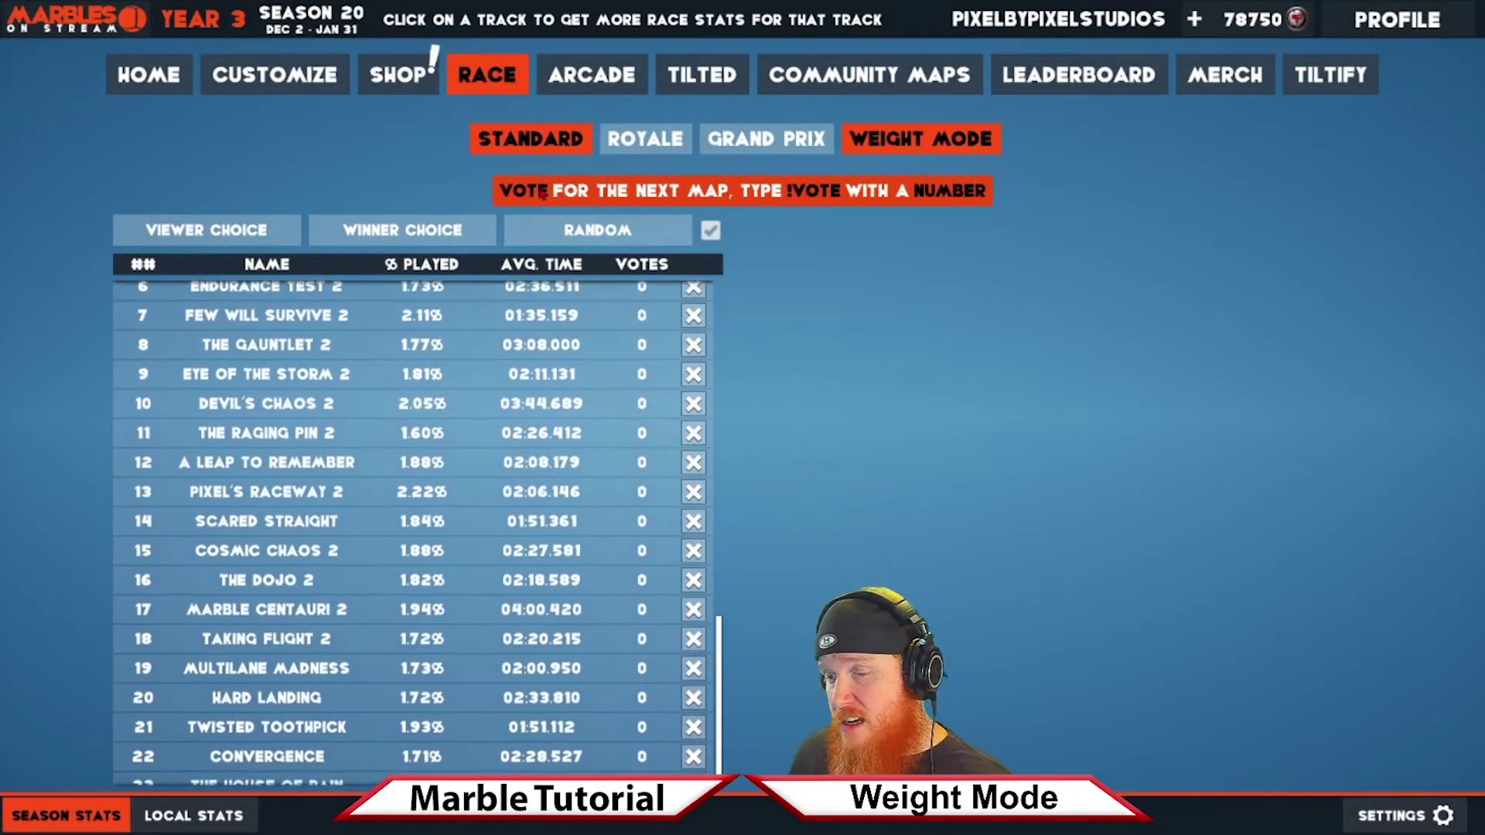
pyautogui.click(382, 347)
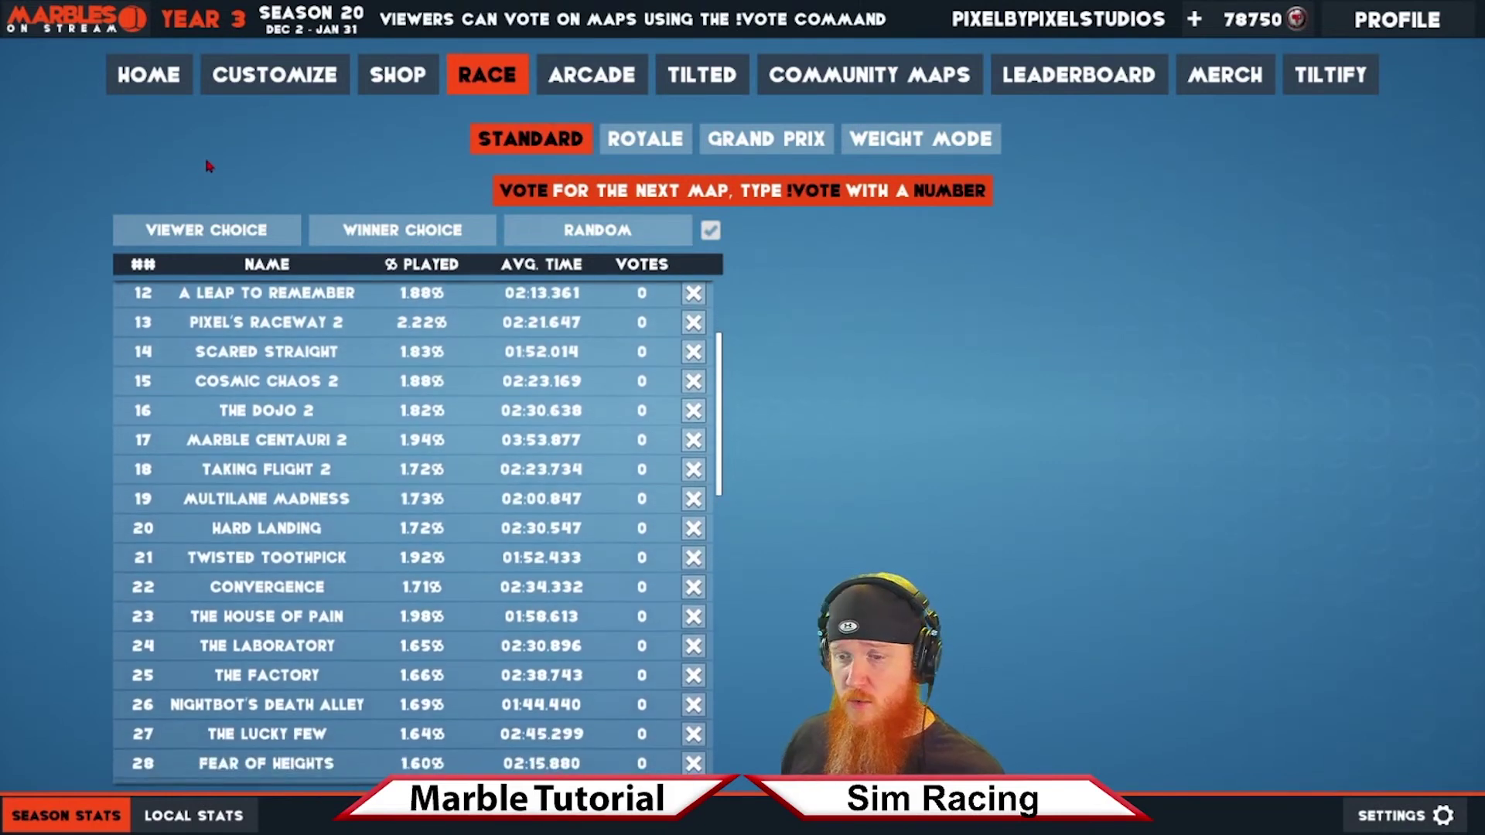
# - Start a simulation race on The Dojo 2 after checking the Add Names list in Settings
pyautogui.click(330, 384)
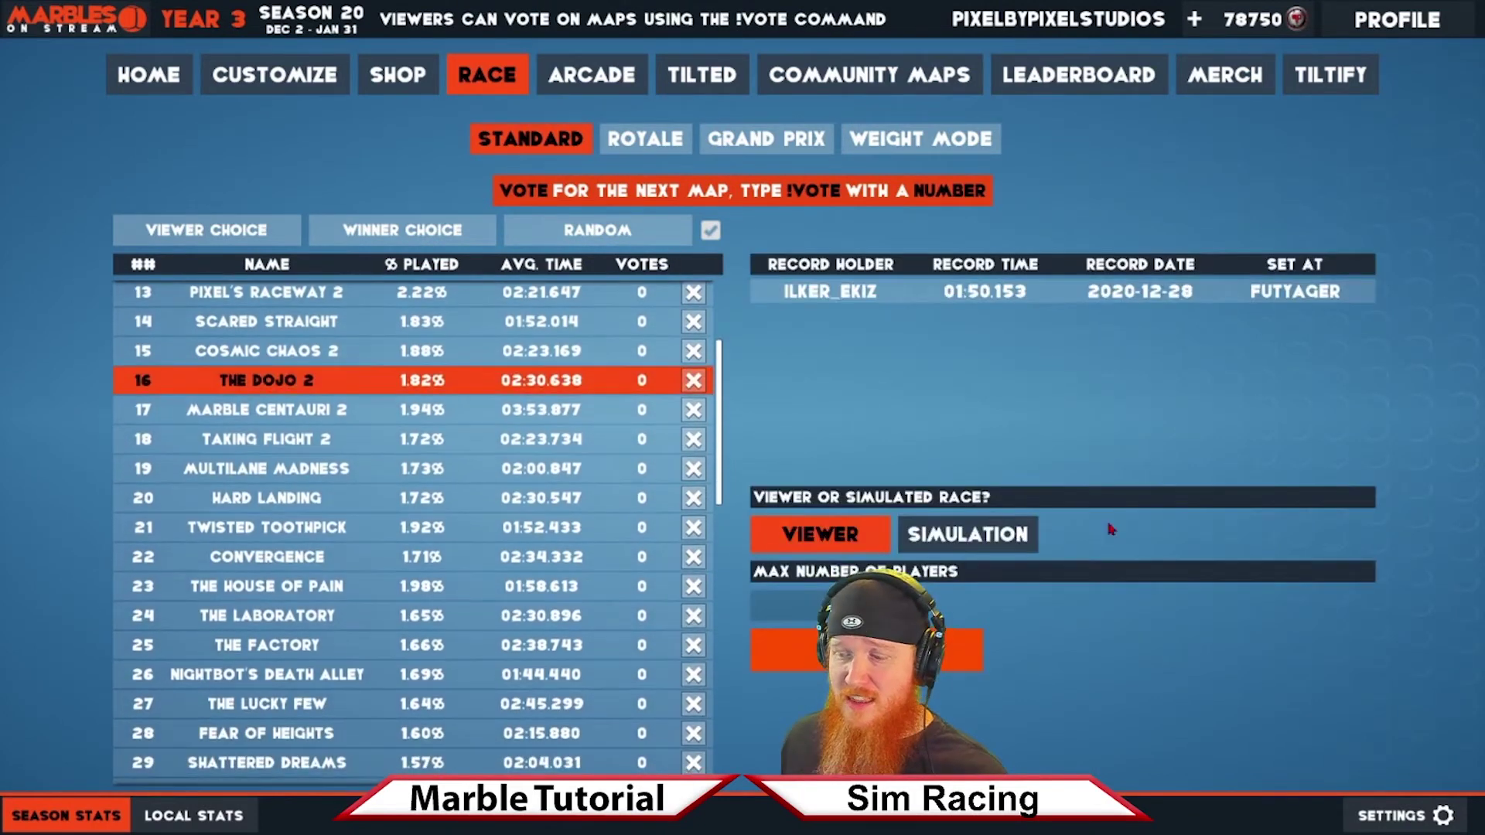
pyautogui.click(975, 545)
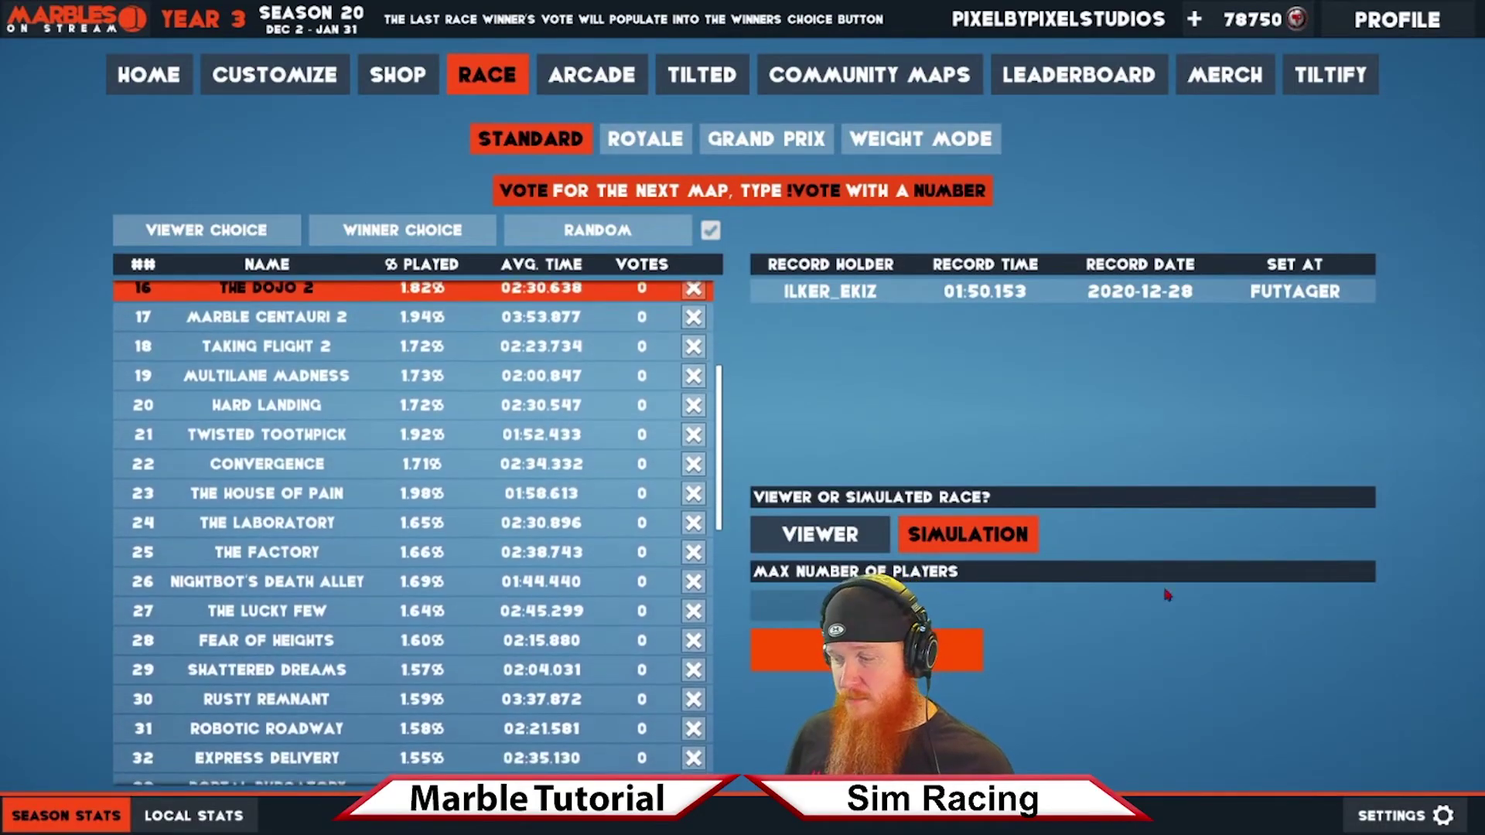
pyautogui.click(1400, 815)
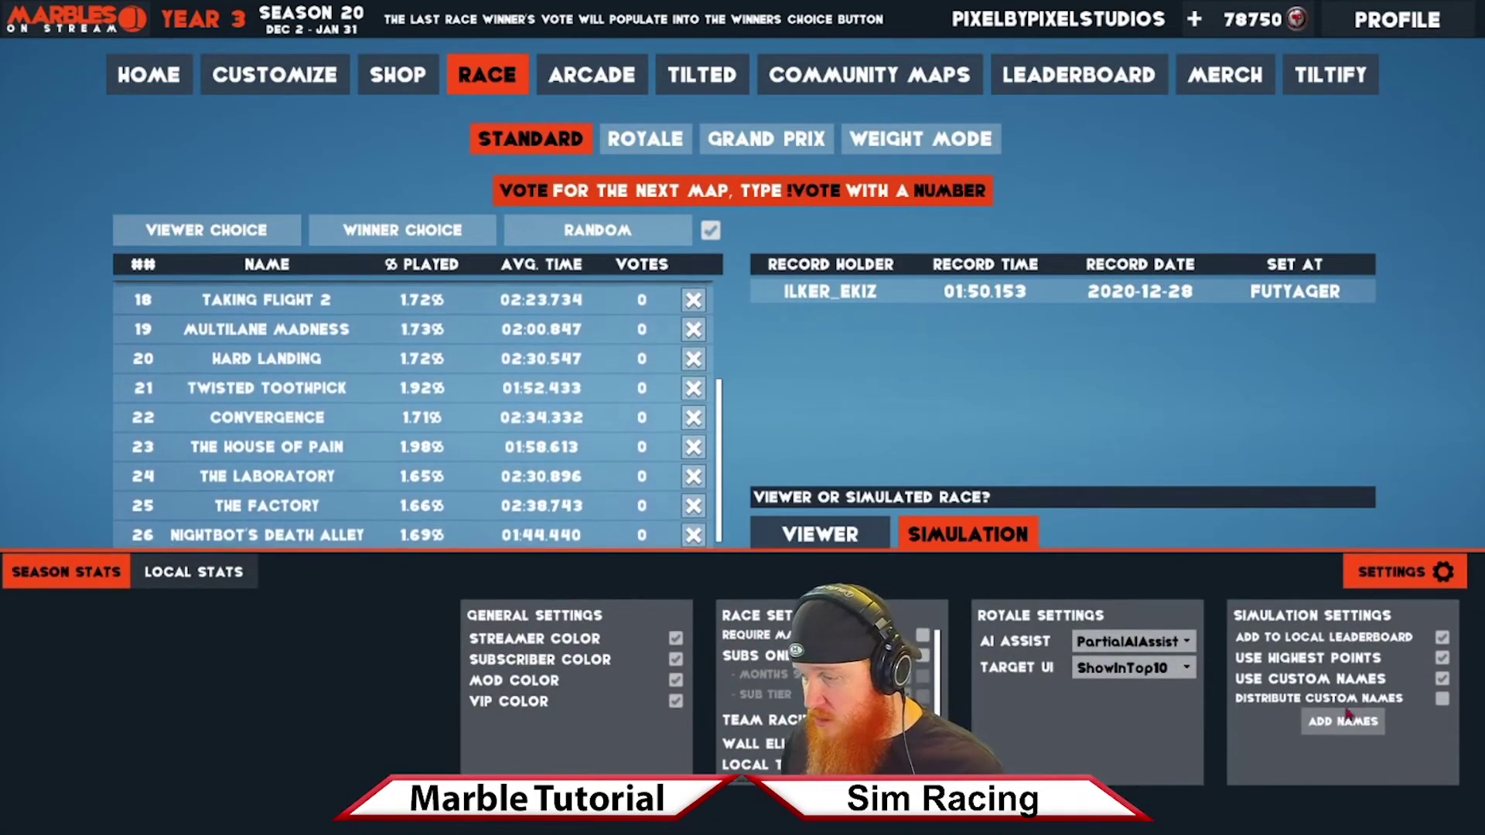
pyautogui.click(1343, 721)
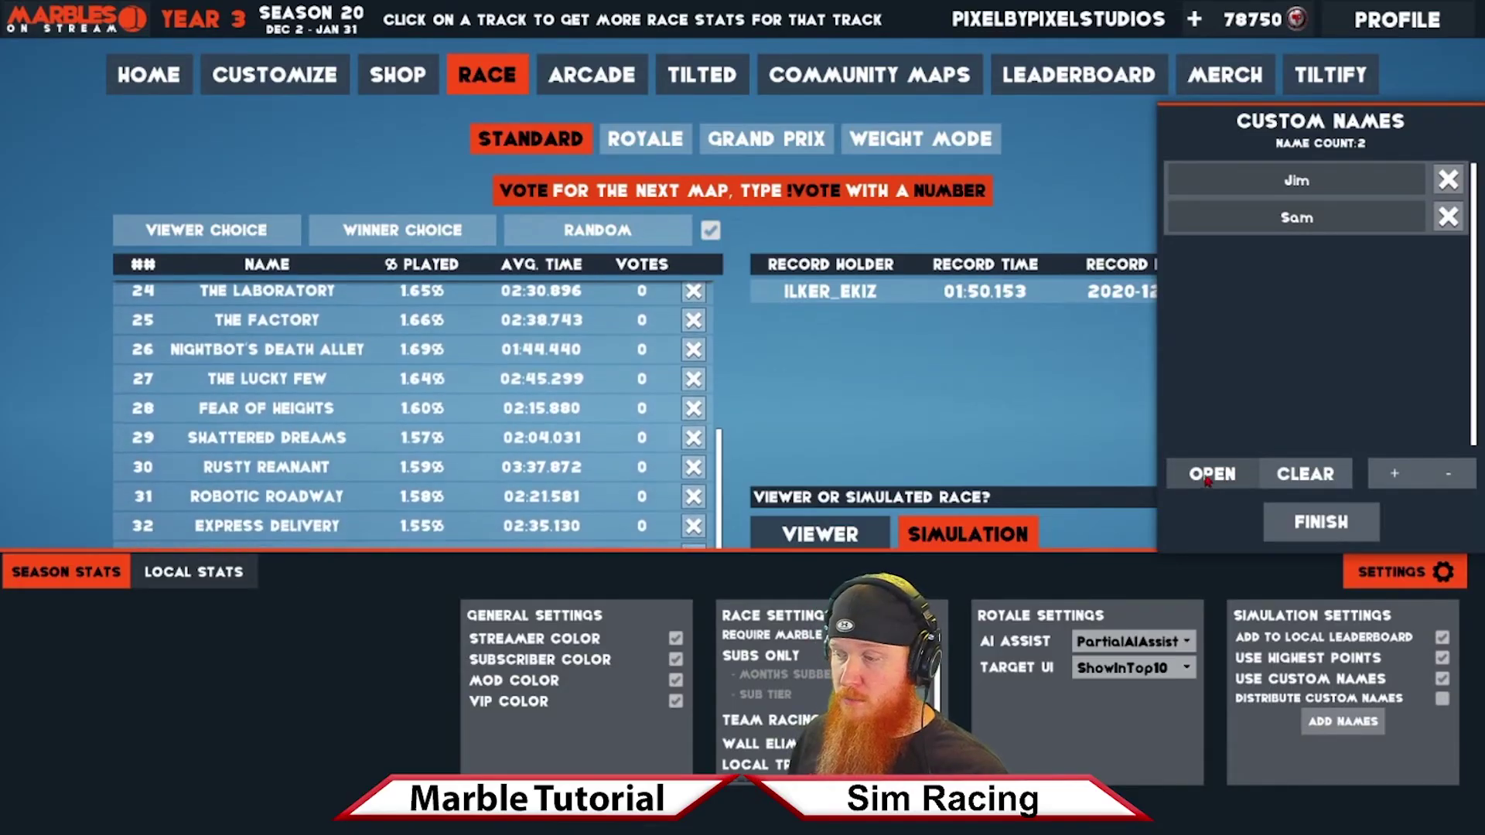
pyautogui.click(1320, 522)
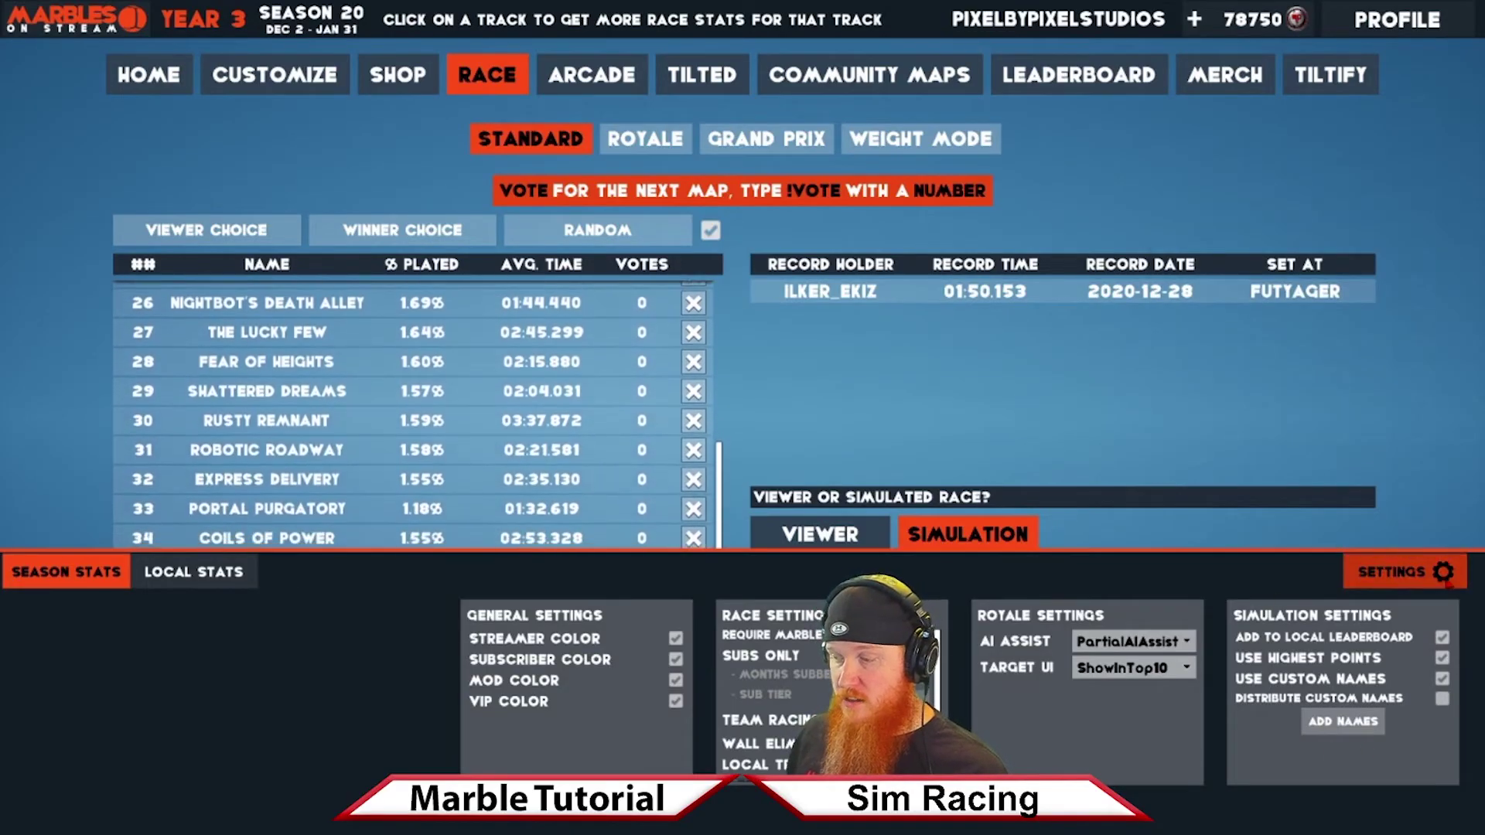
pyautogui.click(1403, 571)
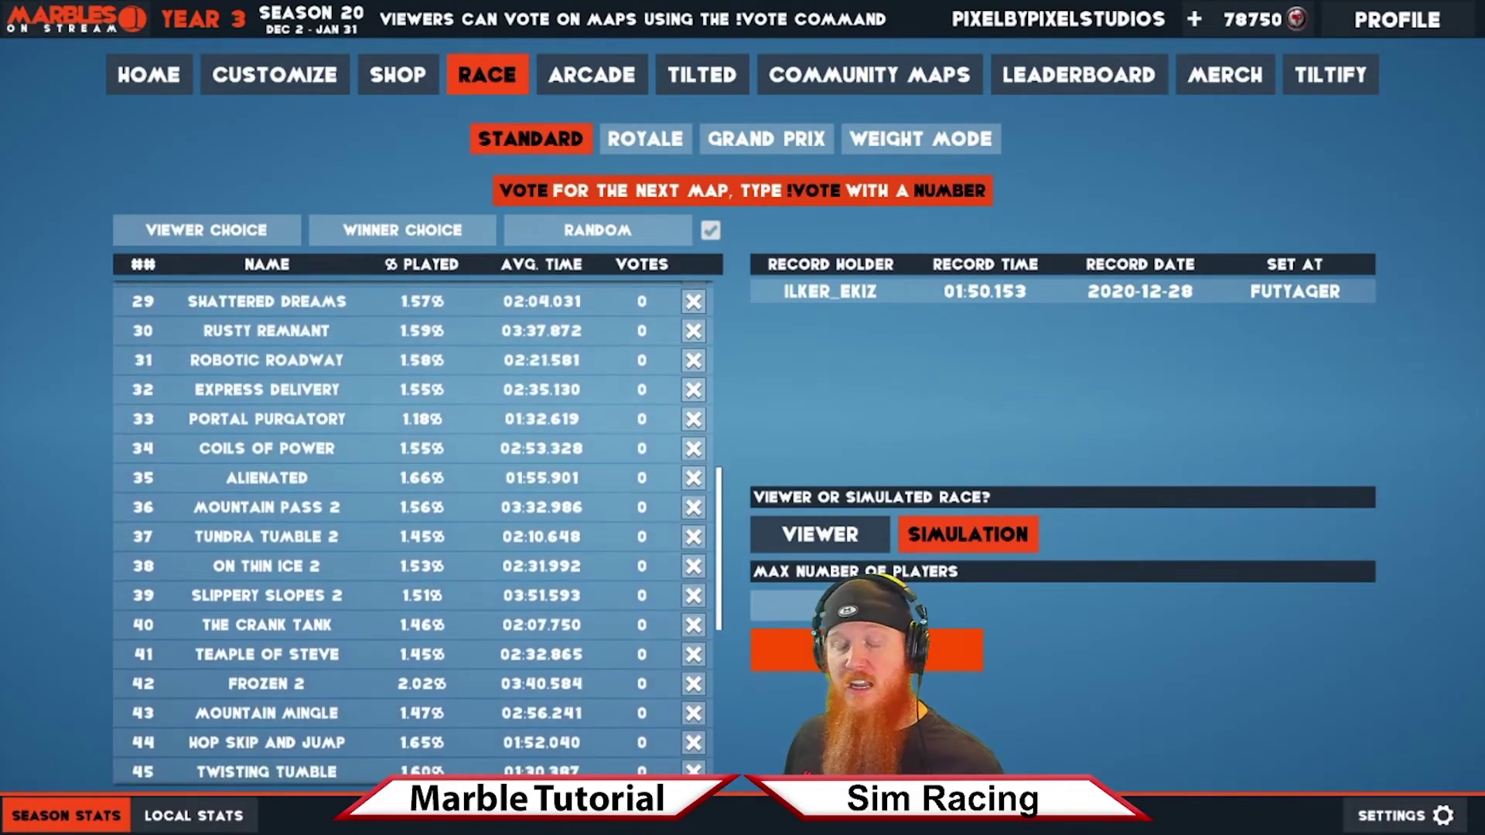
pyautogui.click(944, 662)
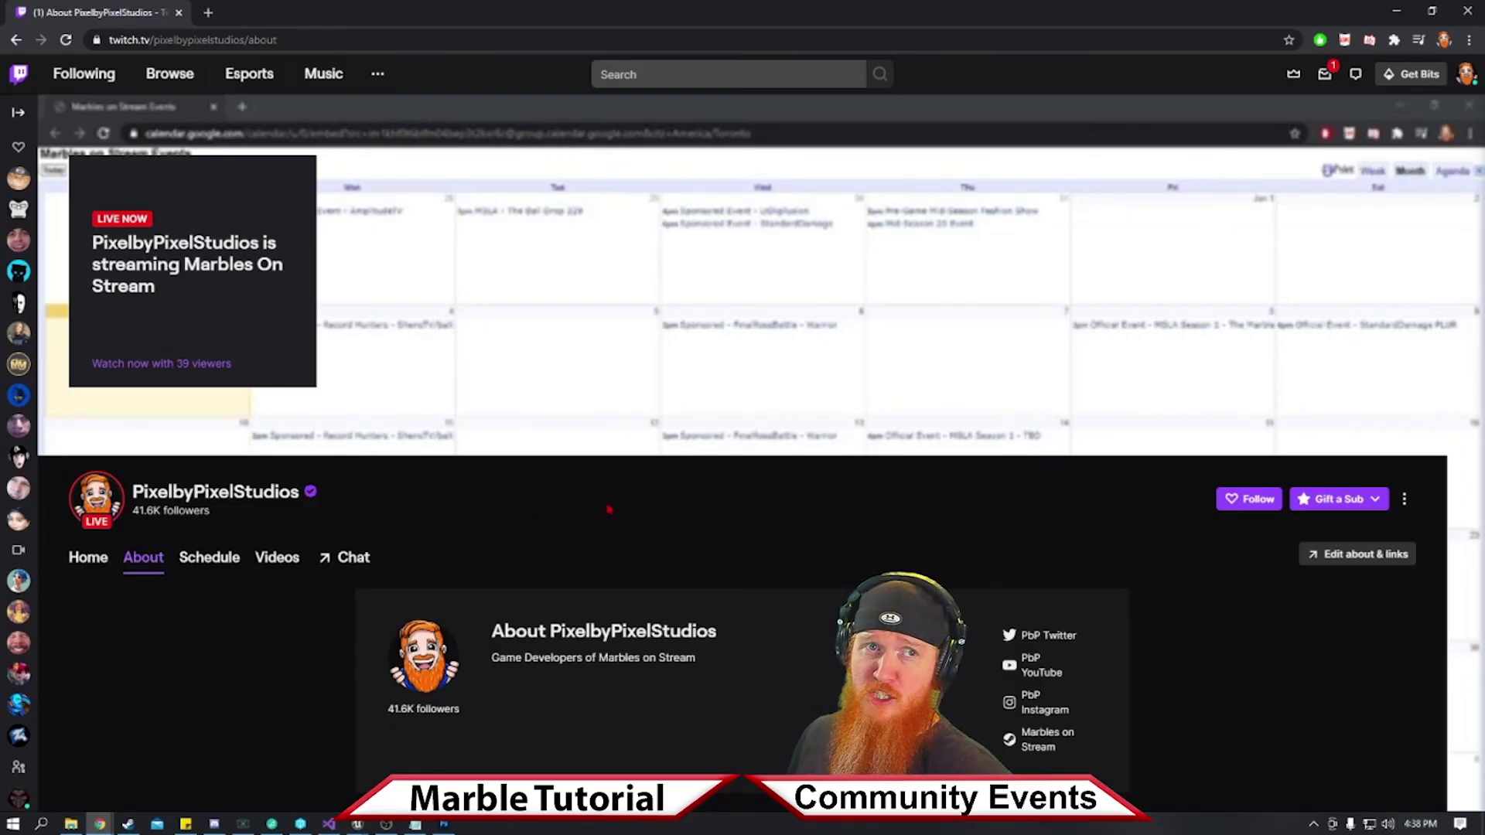
# - Minimize the Twitch and Discord windows to reveal the January 2021 events calendar
pyautogui.scroll(-10, 595, 467)
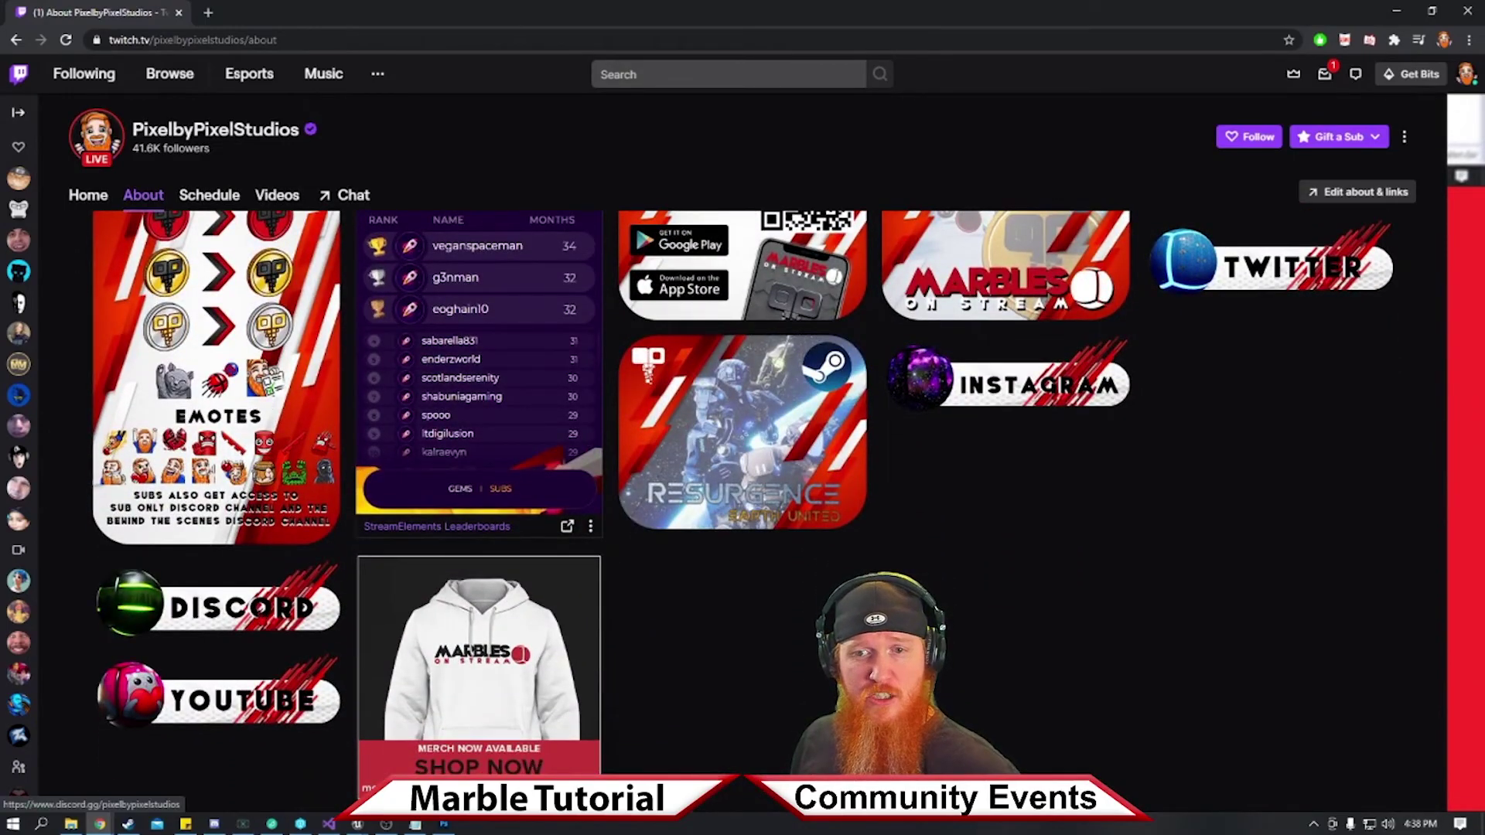
pyautogui.click(1396, 11)
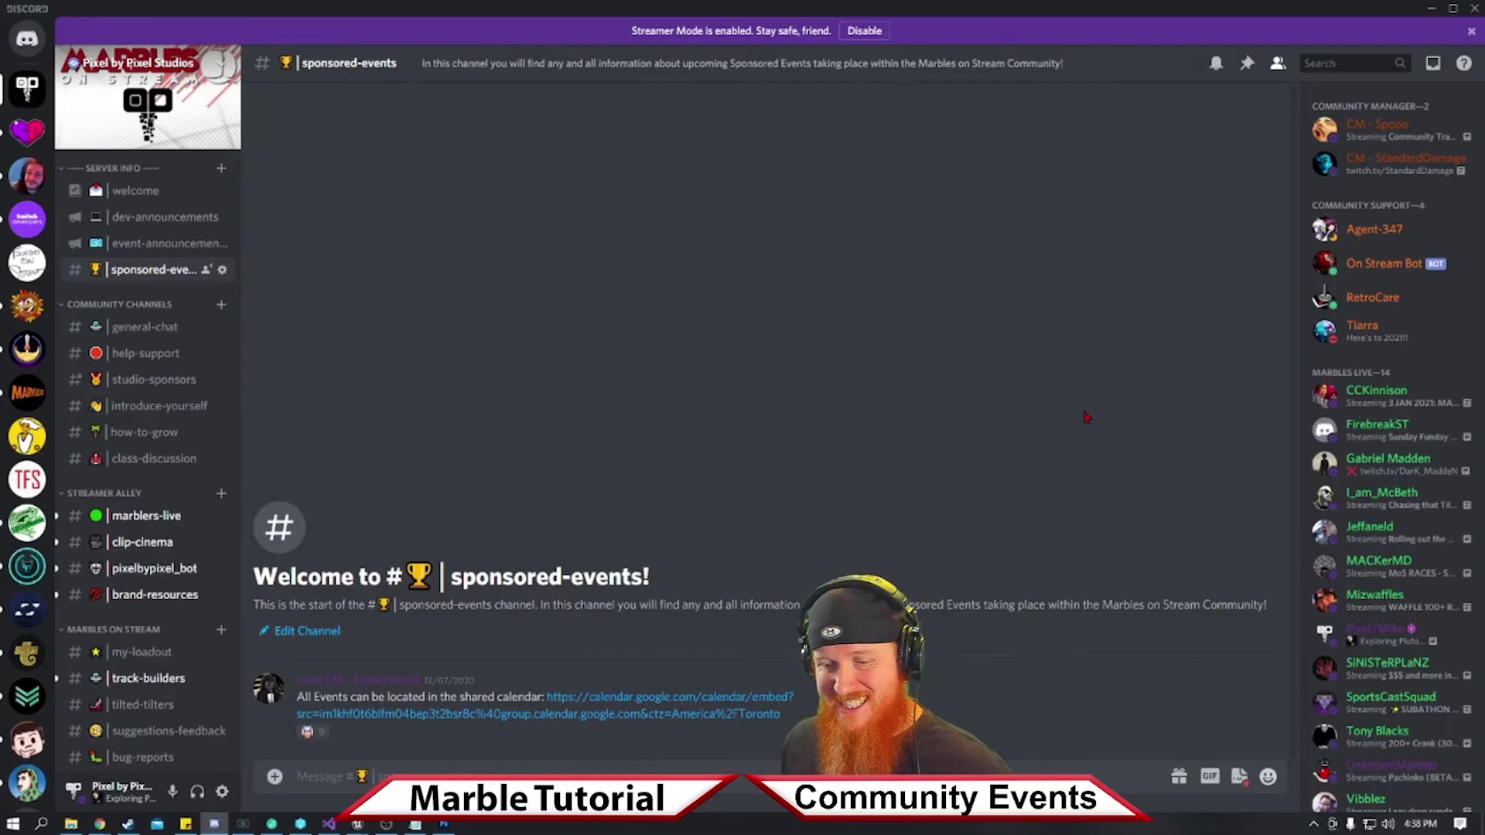
pyautogui.click(1429, 9)
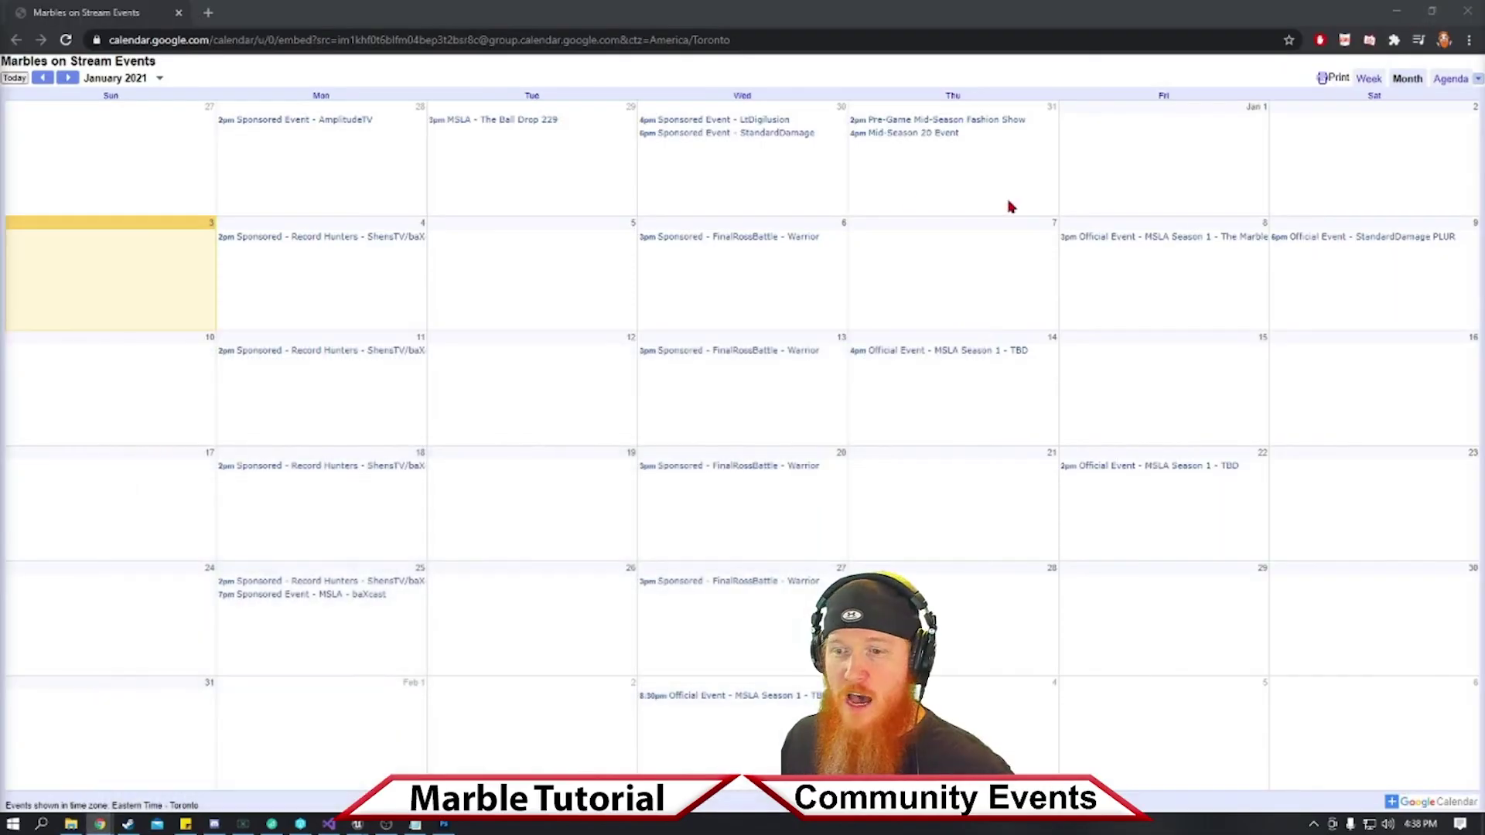